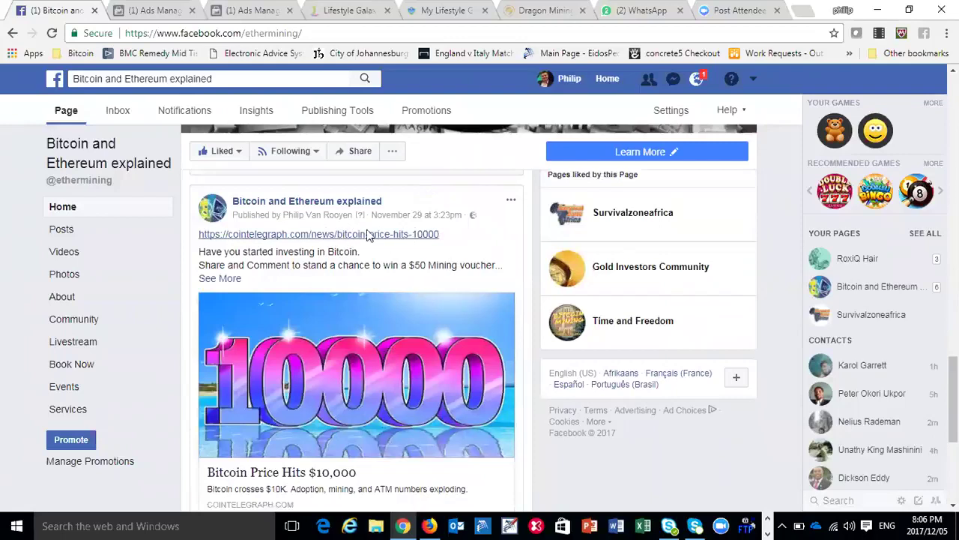
Scroll through the Bitcoin and Ethereum explained timeline, then open the page's About section.
scroll(417, 349, "down", 1)
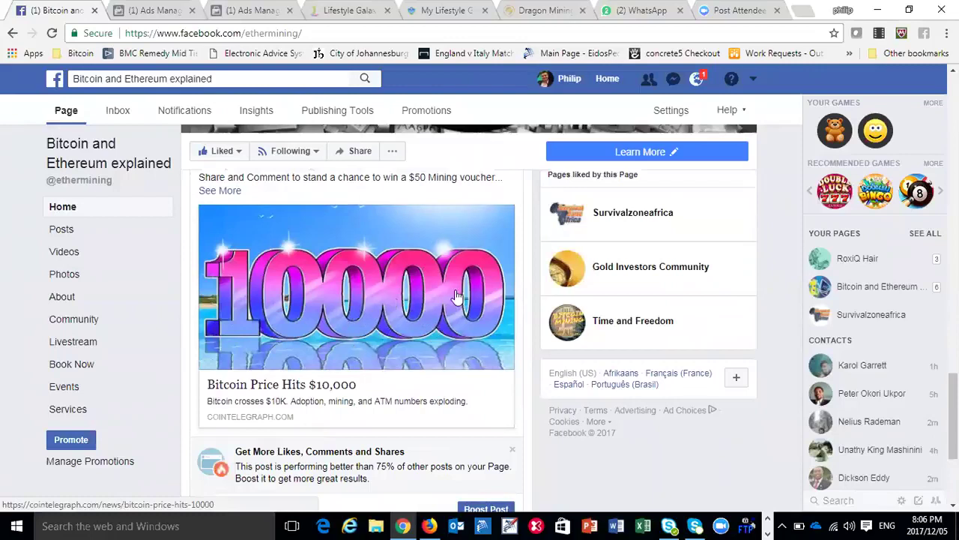
scroll(364, 311, "up", 2)
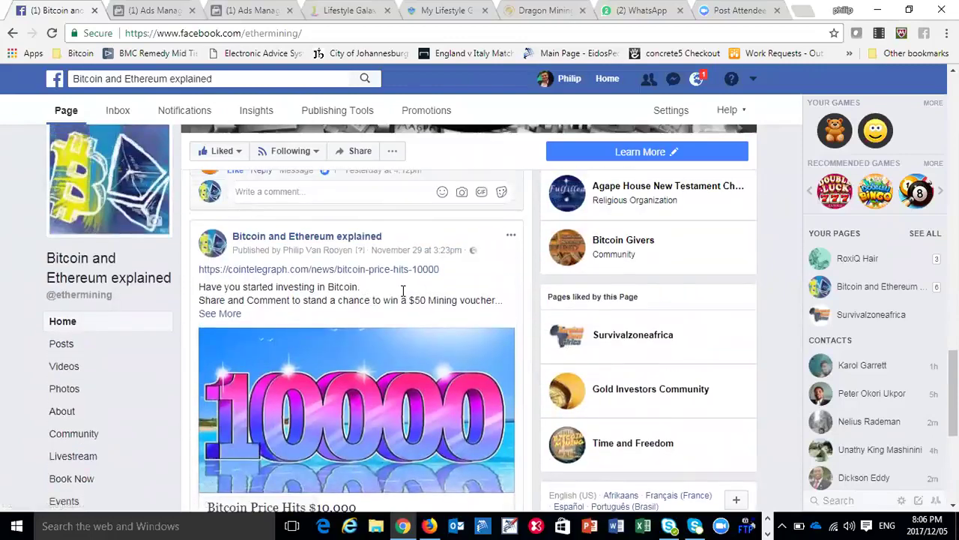
scroll(412, 269, "up", 1)
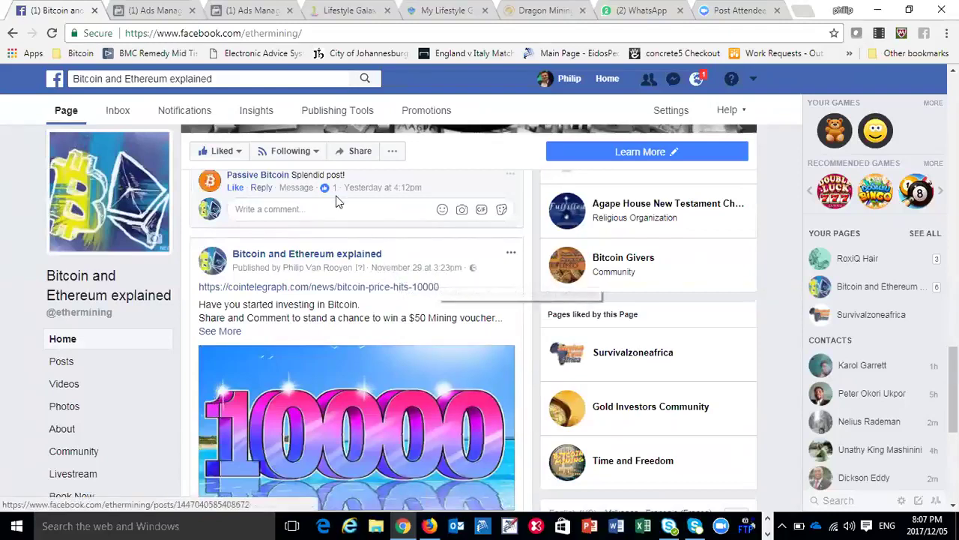
scroll(344, 240, "up", 1)
scroll(353, 251, "up", 2)
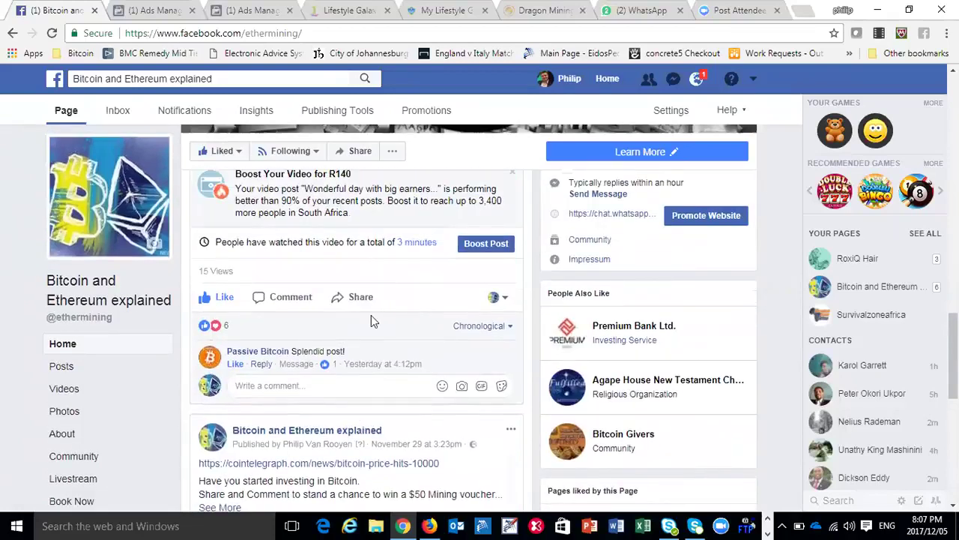
scroll(370, 321, "down", 2)
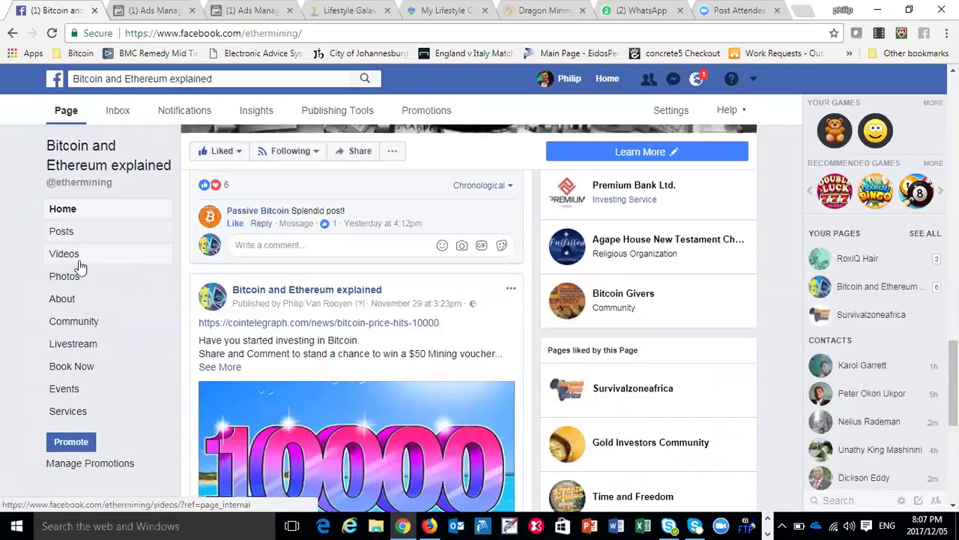
left_click(63, 300)
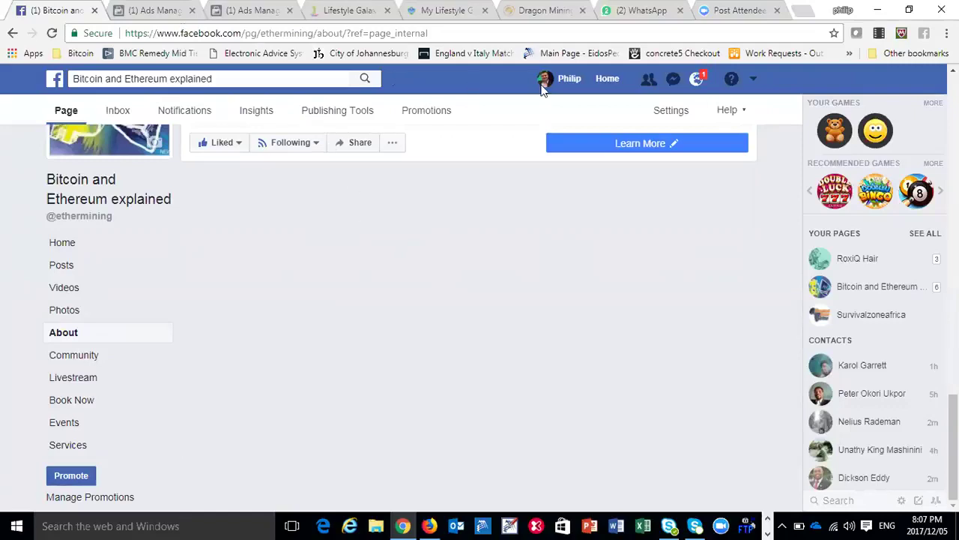
Open the account options list, then show the Ads Manager ad accounts with their R150.00 spend caps.
left_click(754, 81)
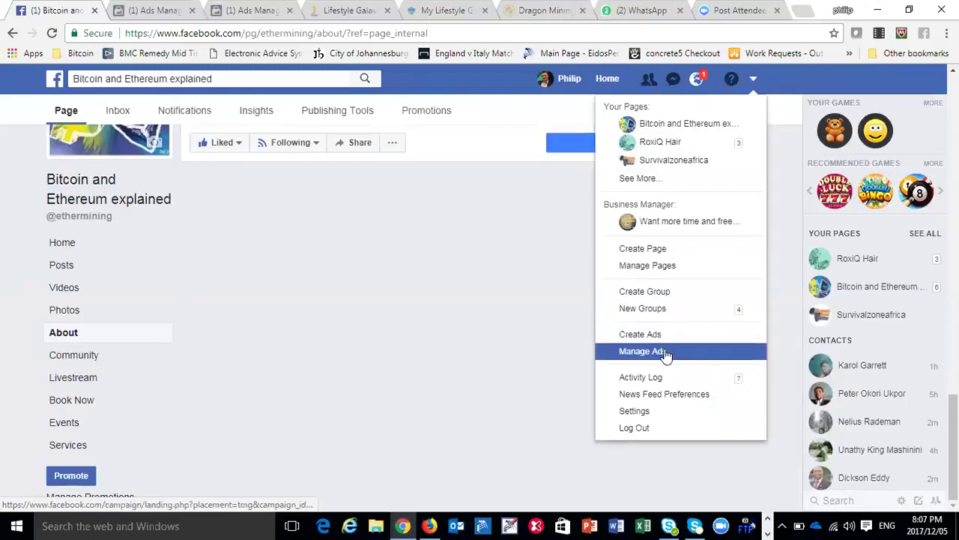
left_click(164, 13)
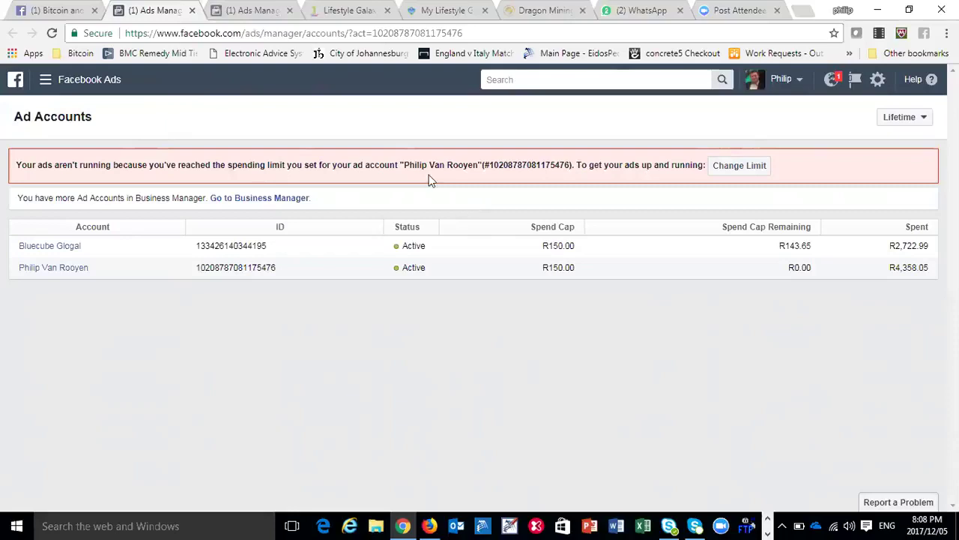
Check the Billing Account Spending Limit history, then return to the Bitcoin and Ethereum explained page.
left_click(264, 18)
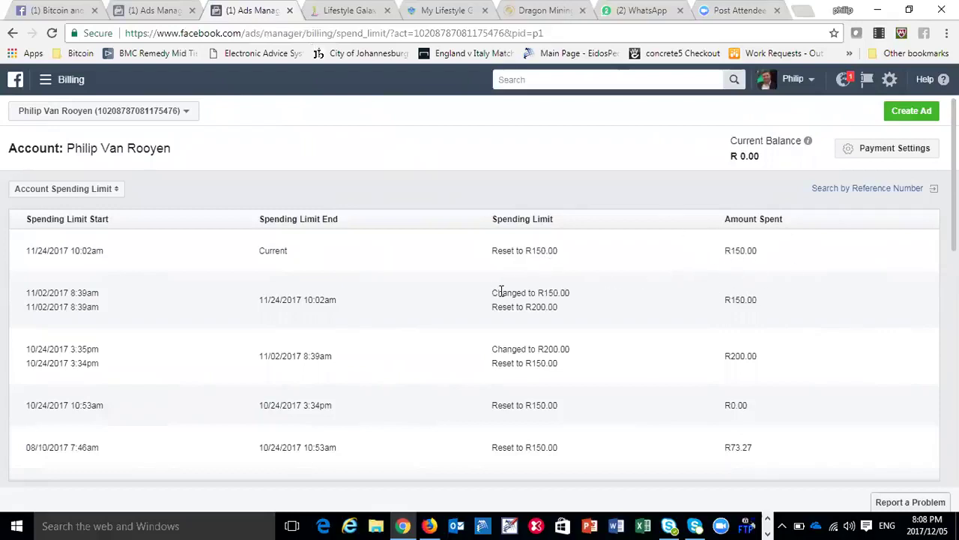
double_click(53, 253)
left_click(50, 254)
left_click(75, 12)
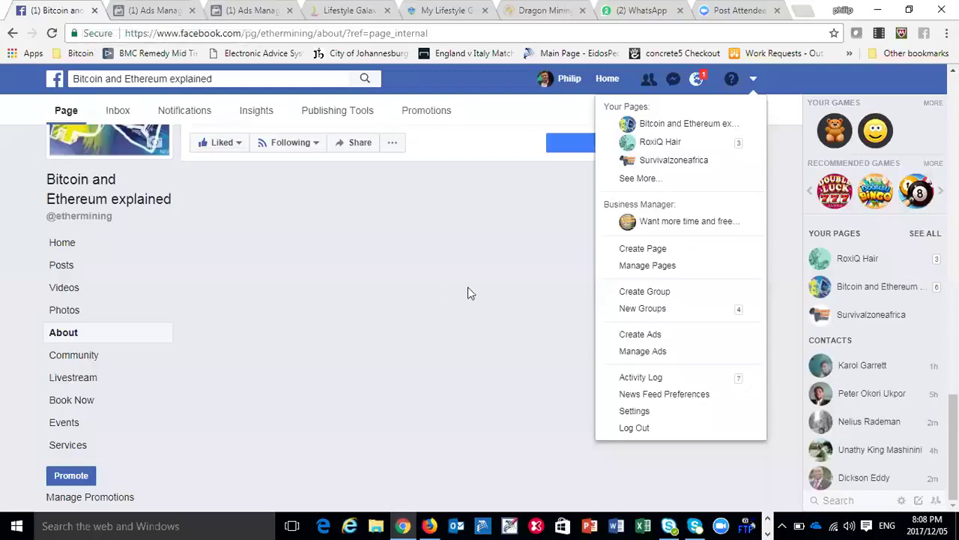
Switch to the page's Home timeline and scroll to the November 29 Bitcoin $10,000 post.
left_click(66, 246)
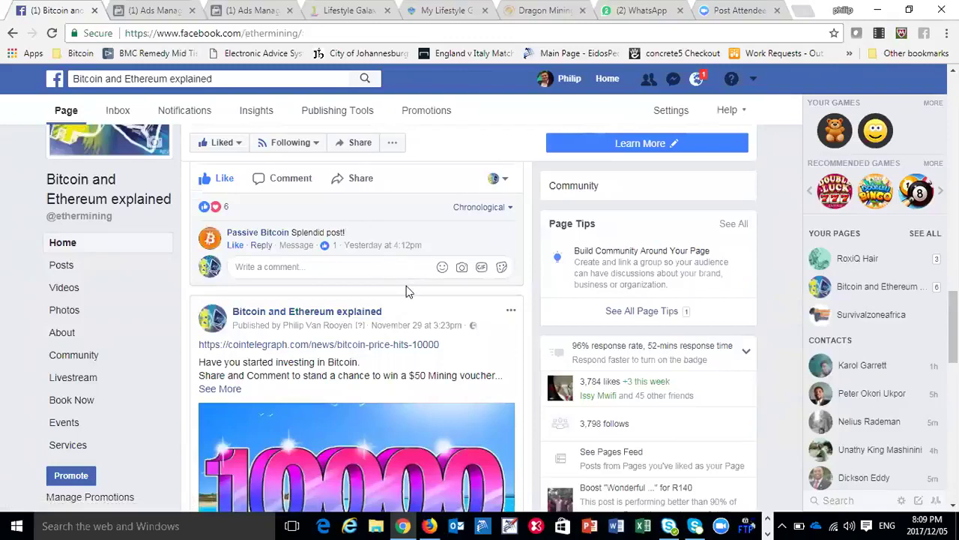
scroll(409, 293, "down", 3)
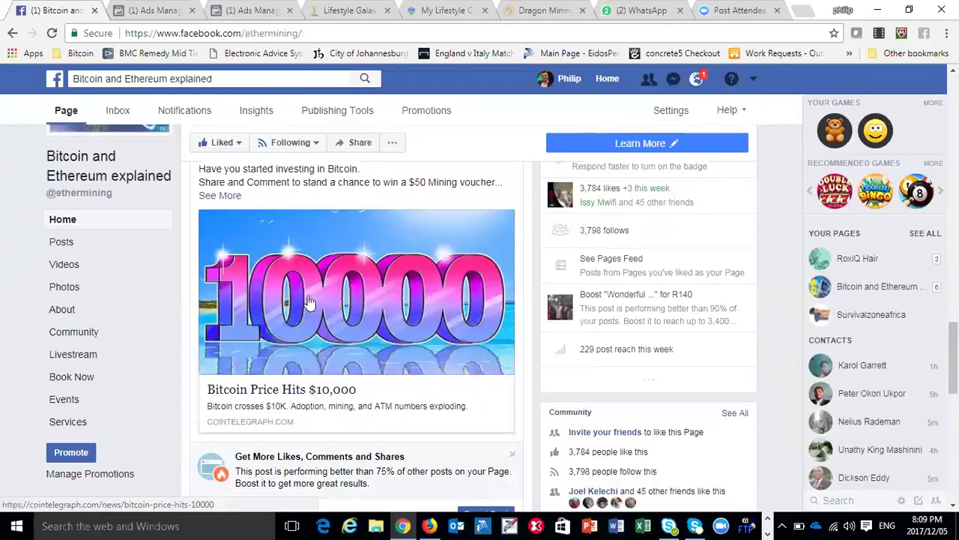
scroll(315, 322, "down", 1)
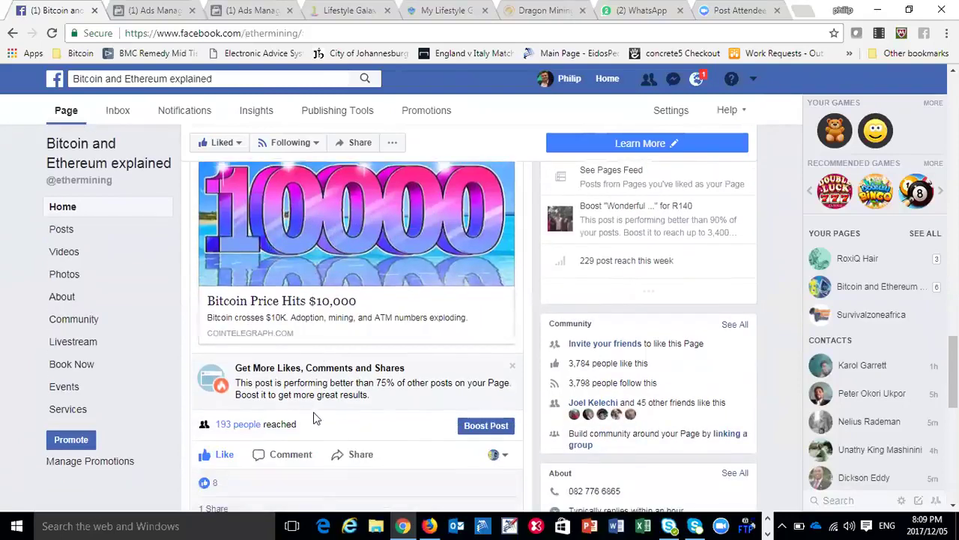
scroll(322, 405, "up", 3)
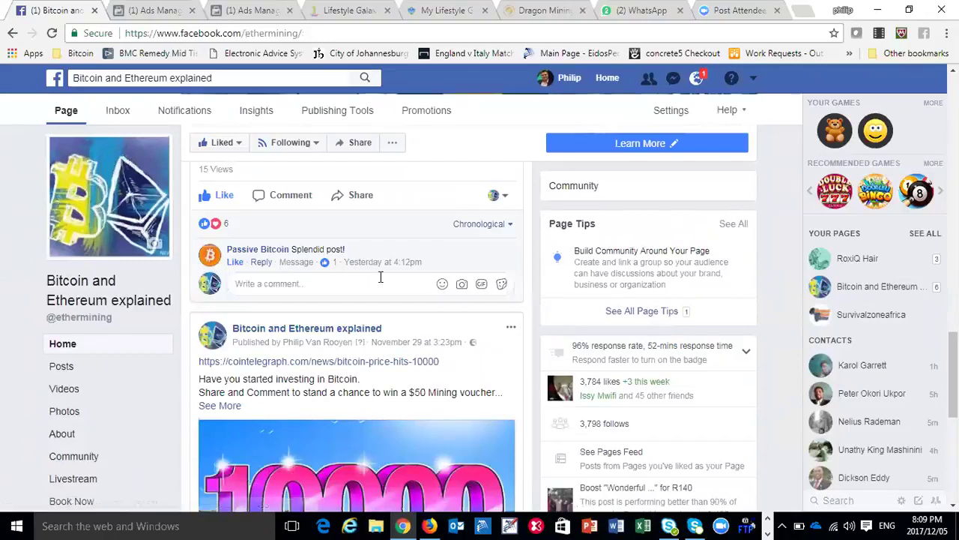
scroll(380, 277, "down", 1)
scroll(396, 362, "down", 3)
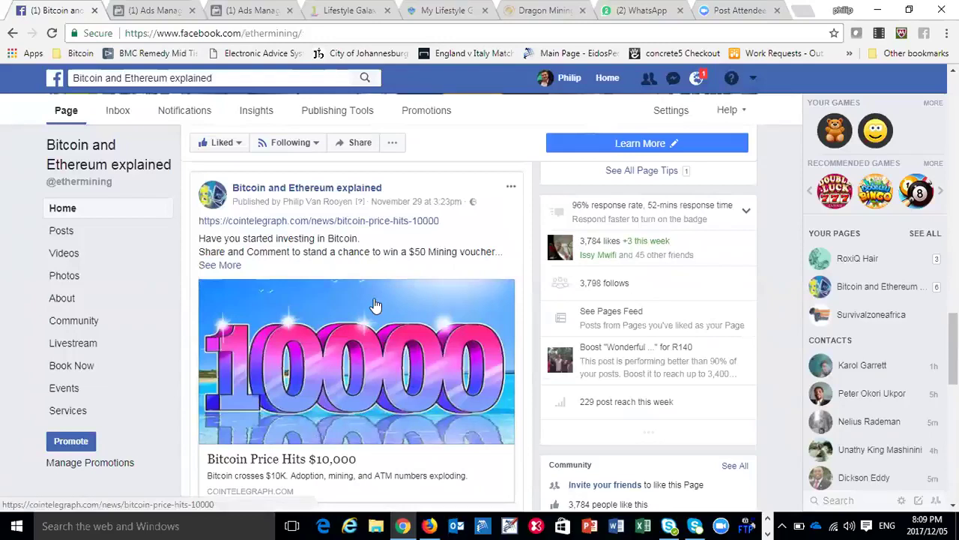
scroll(375, 306, "up", 1)
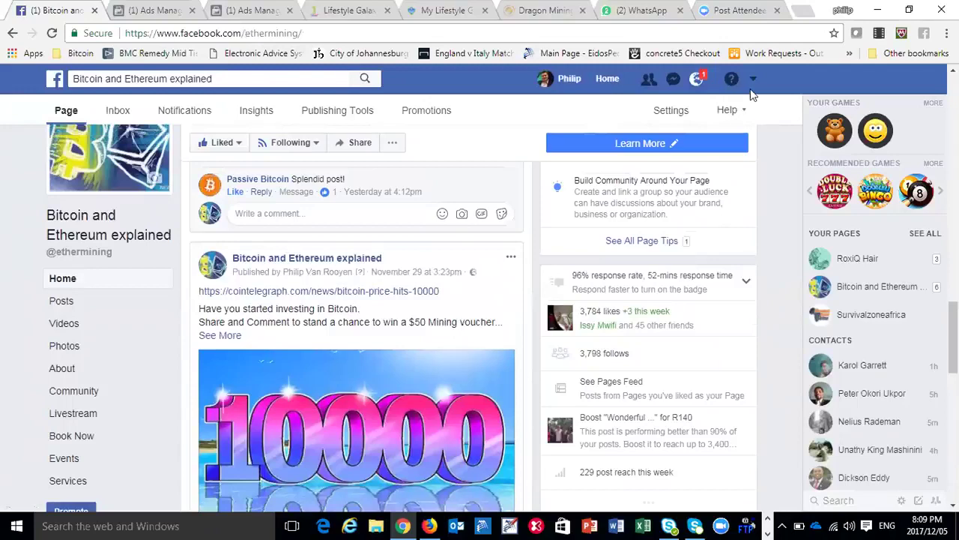
left_click(257, 11)
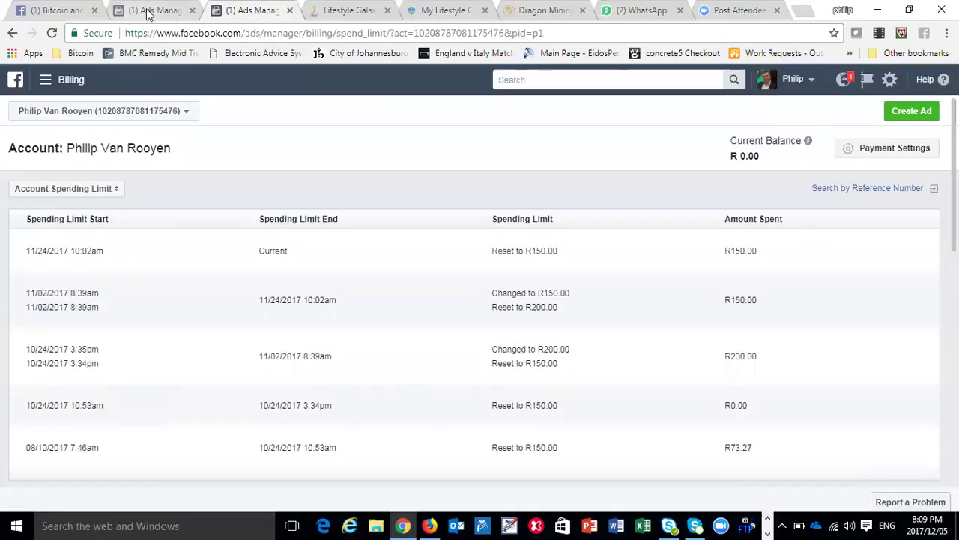
left_click(59, 10)
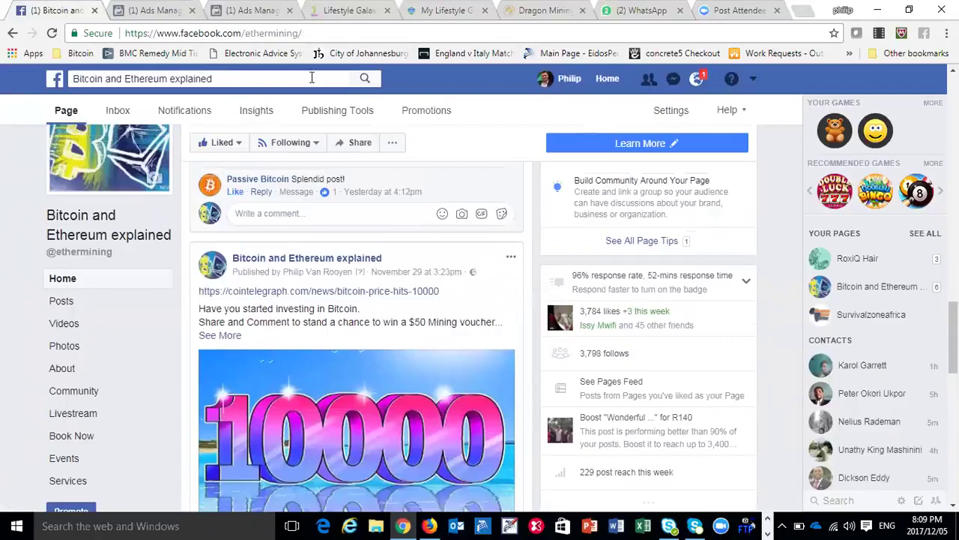
left_click(754, 81)
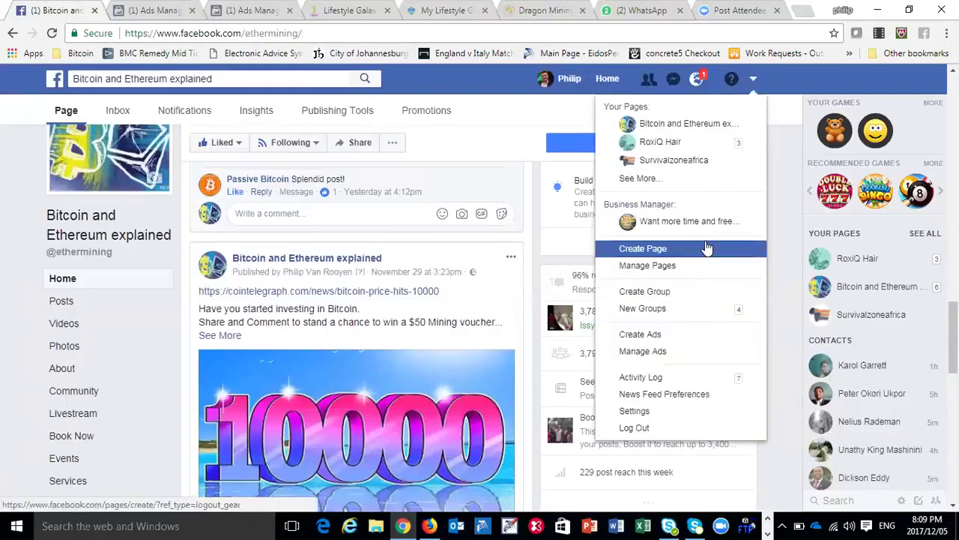
left_click(666, 357)
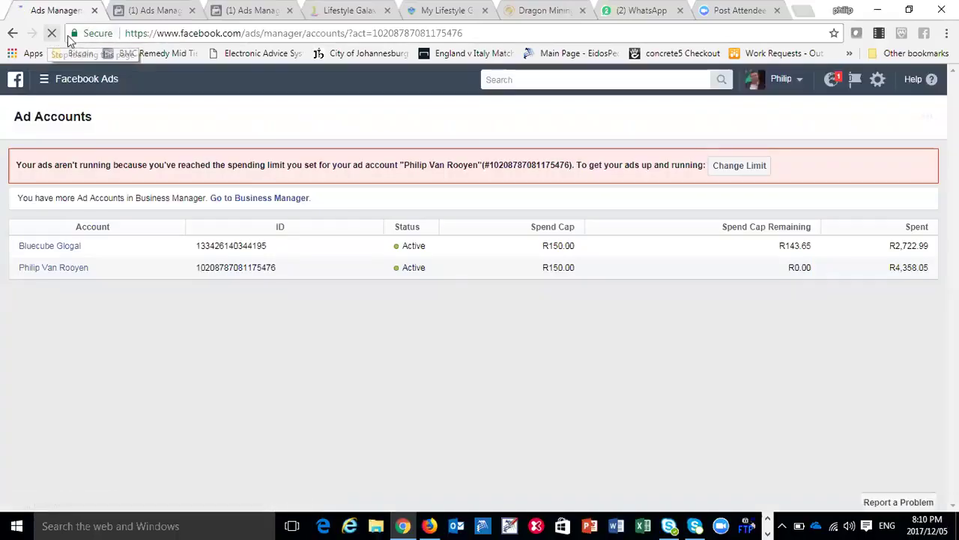
left_click(12, 33)
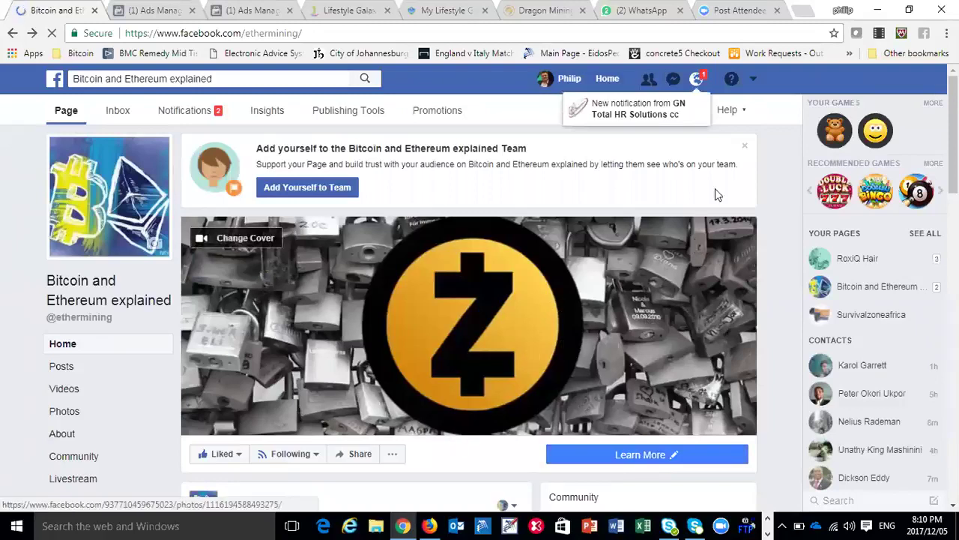
Reload the page timeline, scroll back to the Zcash cover, and open the ... options beside Share.
scroll(718, 194, "down", 4)
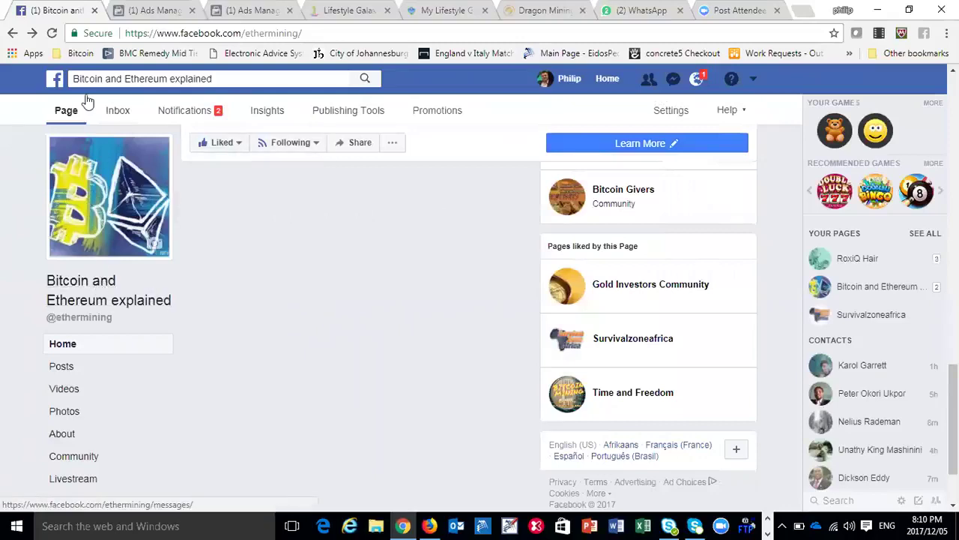
left_click(67, 112)
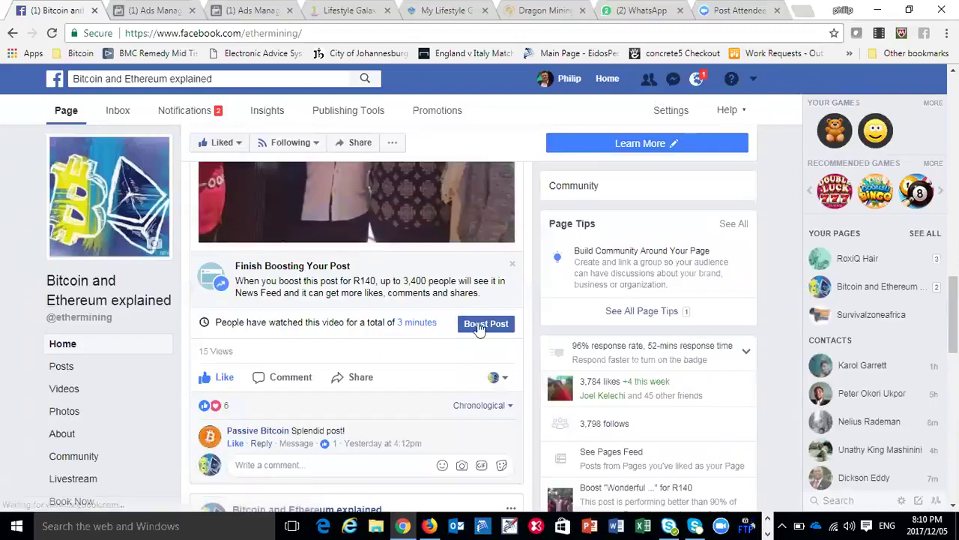
scroll(488, 327, "up", 10)
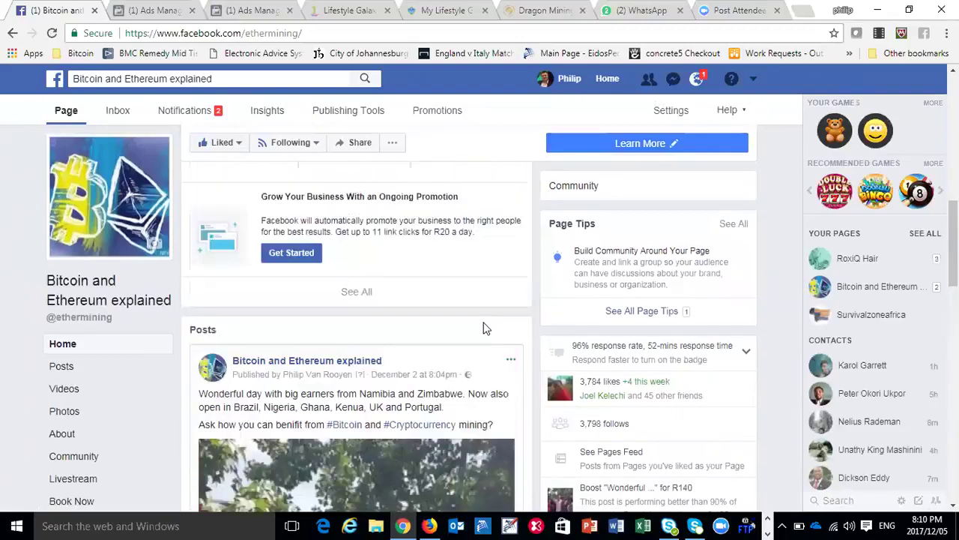
scroll(485, 330, "up", 6)
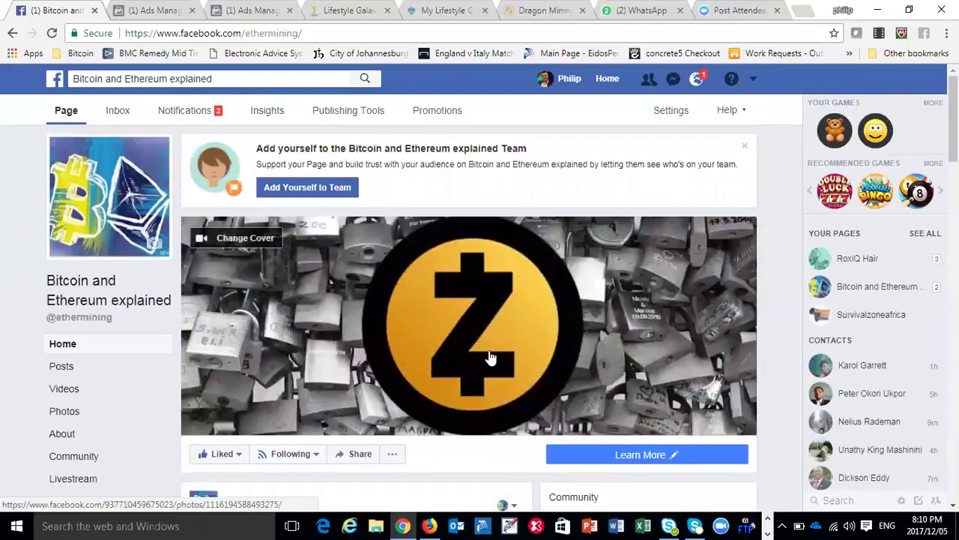
scroll(488, 349, "down", 1)
left_click(391, 349)
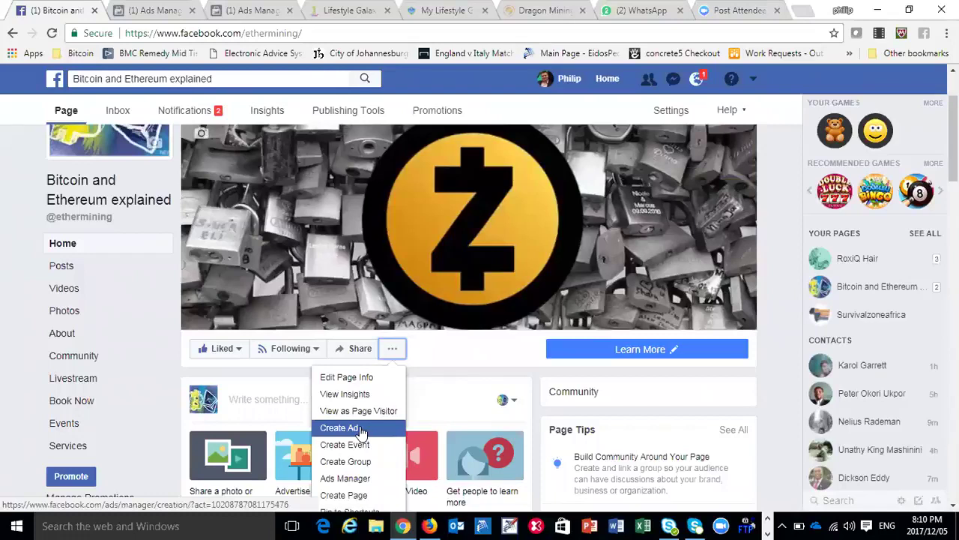
Choose Create Ad from the page's ... menu to start a new campaign.
left_click(170, 341)
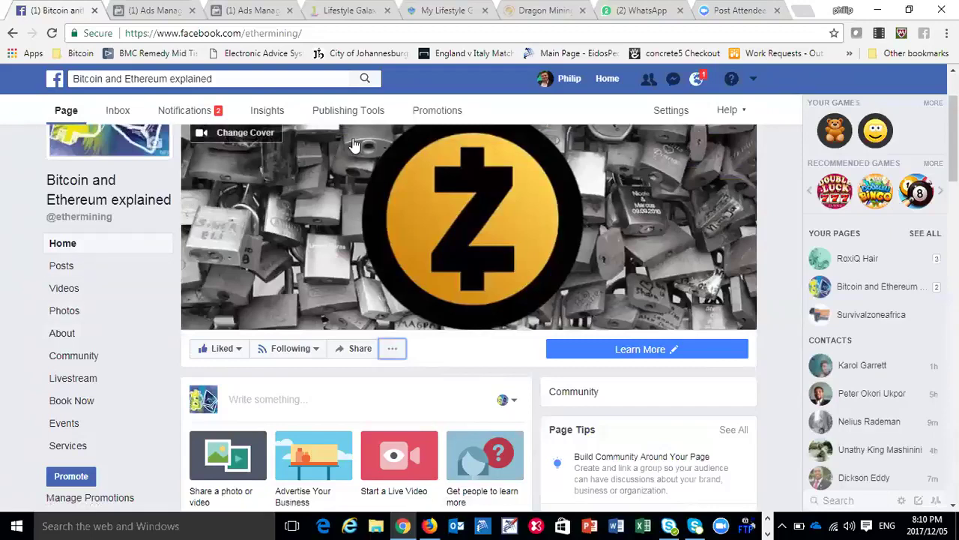
left_click(391, 350)
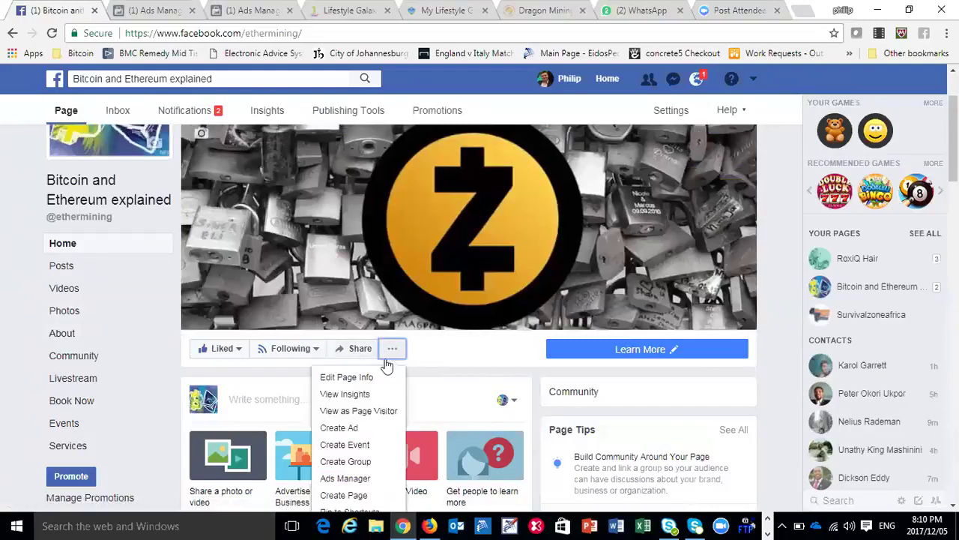
left_click(370, 428)
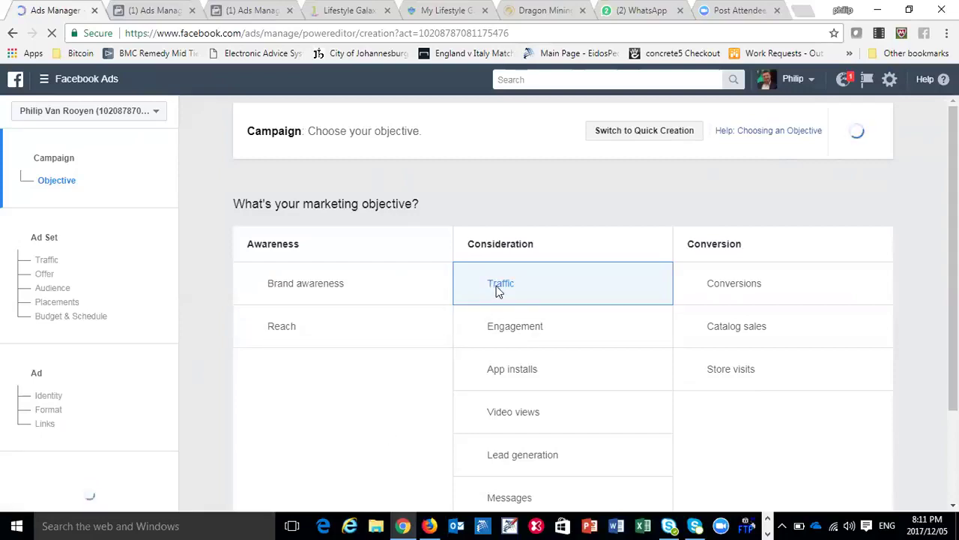
Pick Traffic under Consideration as the objective, replacing Engagement, and continue to the ad set.
scroll(502, 291, "down", 1)
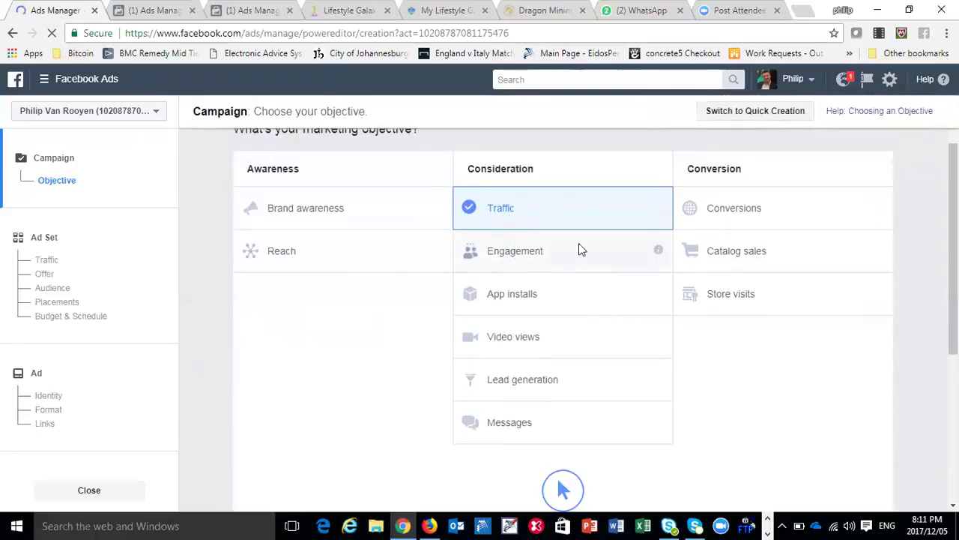
left_click(522, 257)
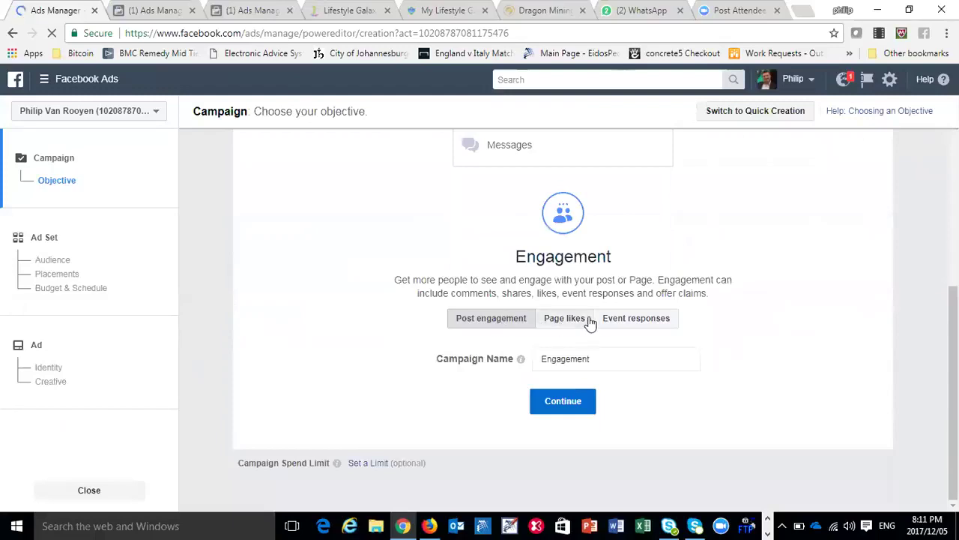
scroll(585, 332, "up", 3)
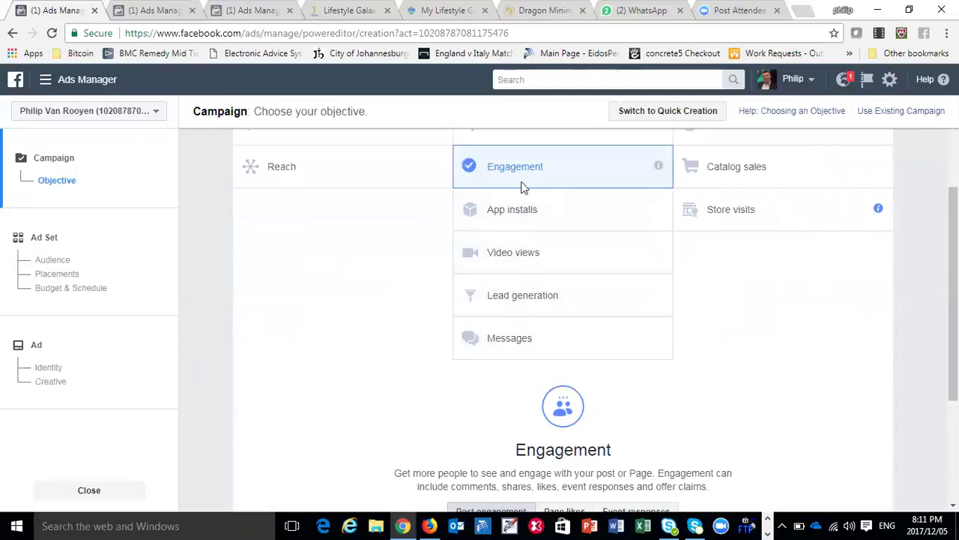
scroll(517, 202, "up", 2)
left_click(503, 230)
scroll(514, 263, "down", 5)
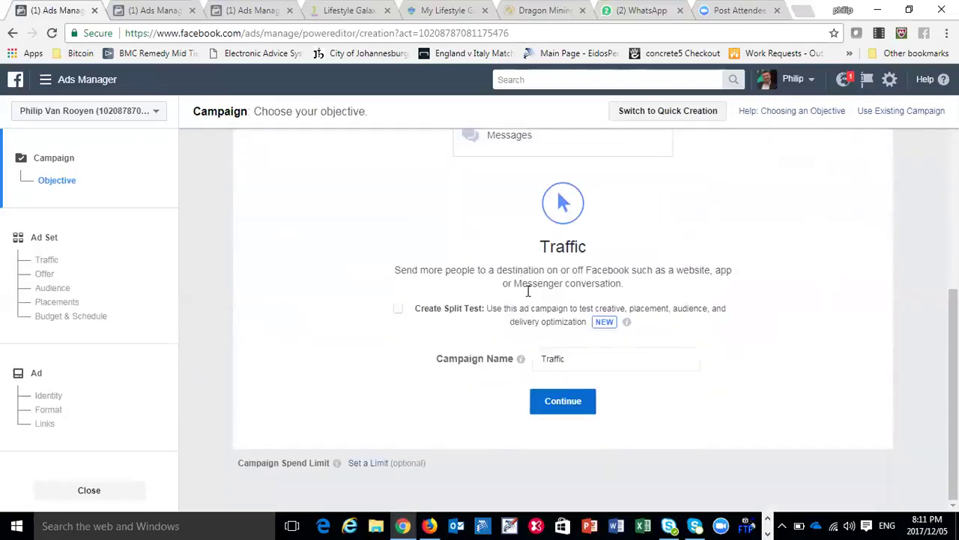
left_click(568, 404)
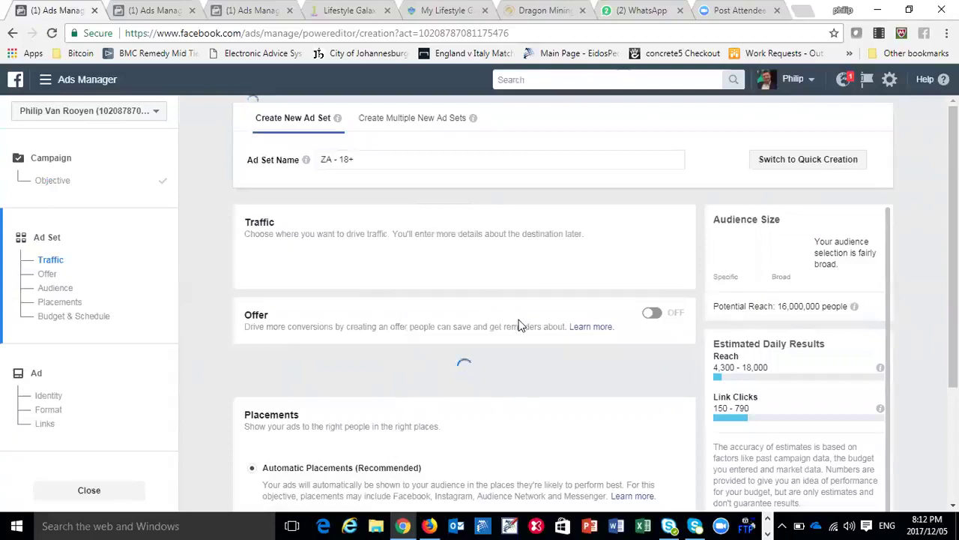
Replace the ad set name 'ZA - 18+' with 'Namibia' and scroll down toward Audience.
left_click(425, 158)
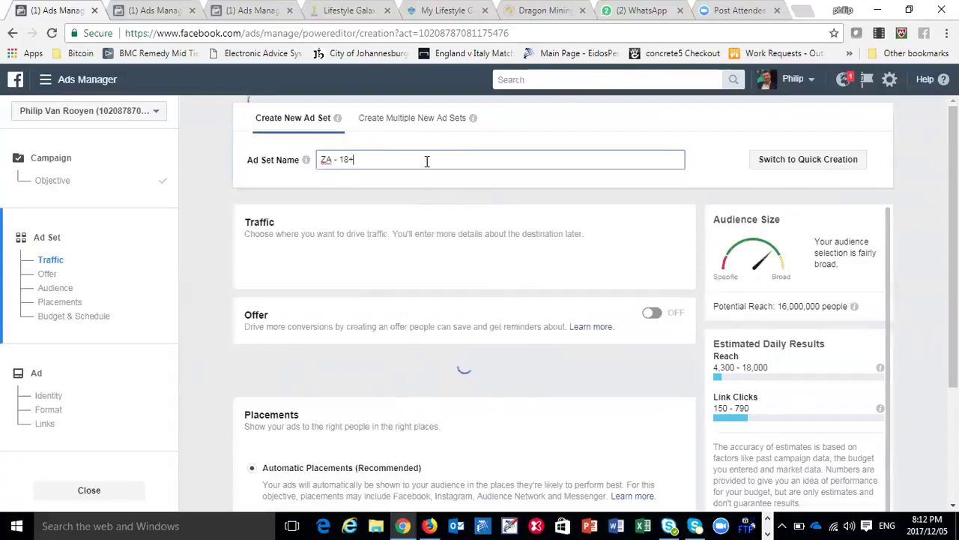
mouse_move(287, 155)
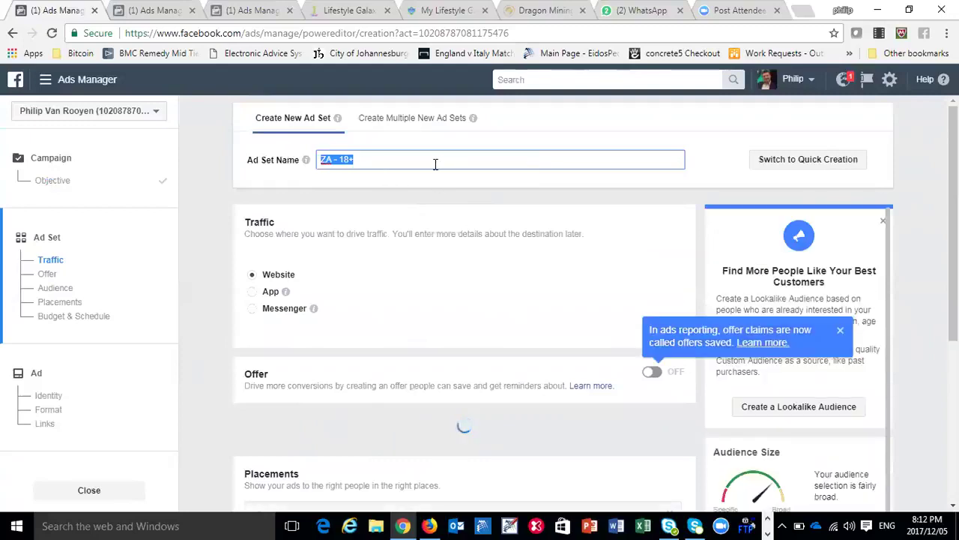
type("Namibia")
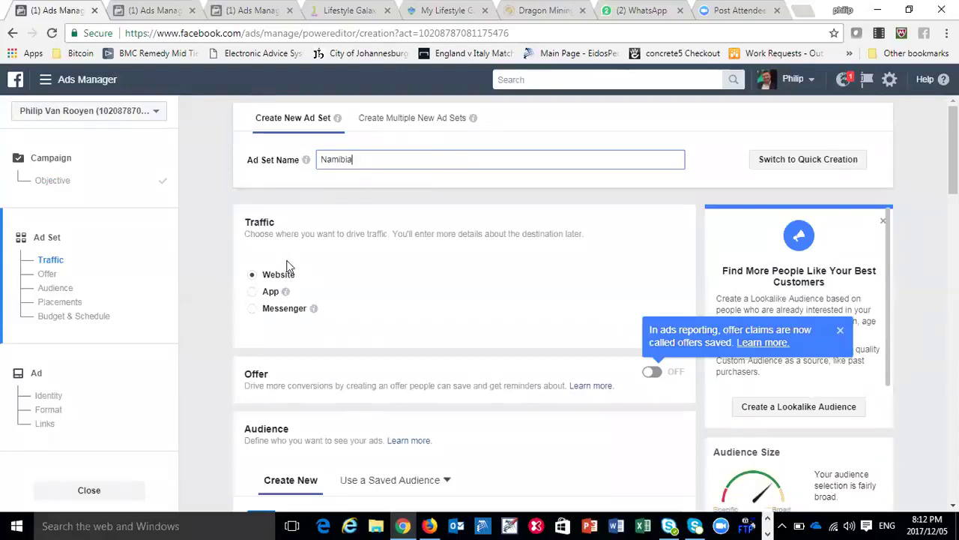
scroll(357, 313, "down", 2)
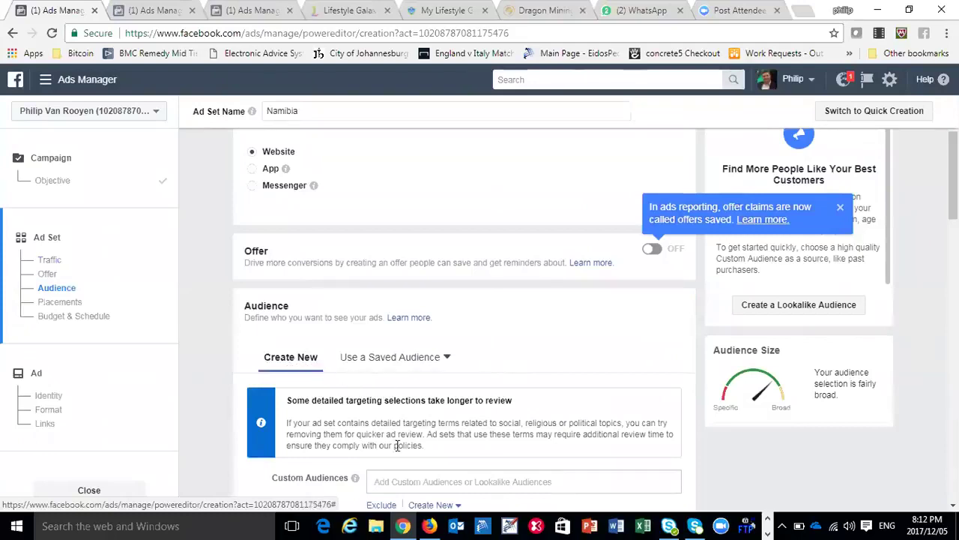
scroll(395, 444, "down", 2)
left_click(390, 358)
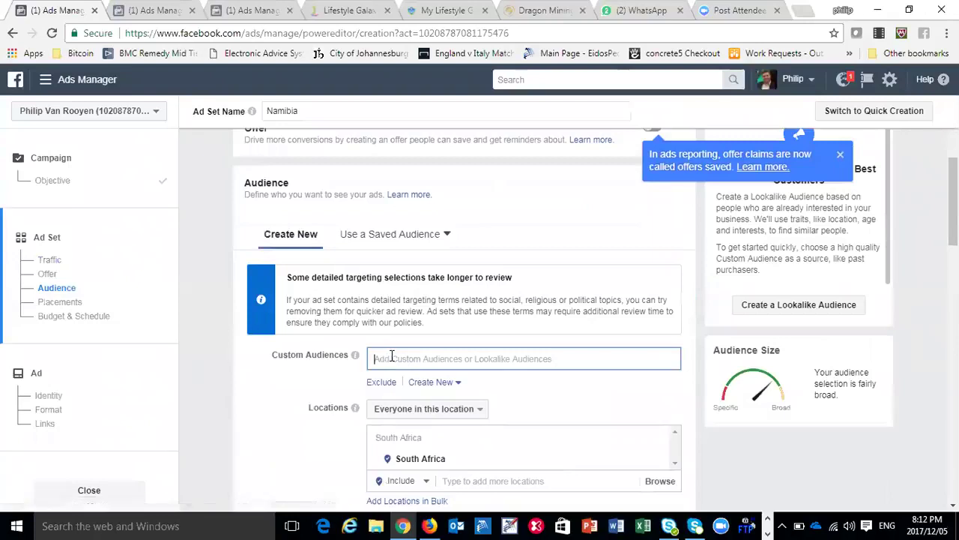
type("Namibia")
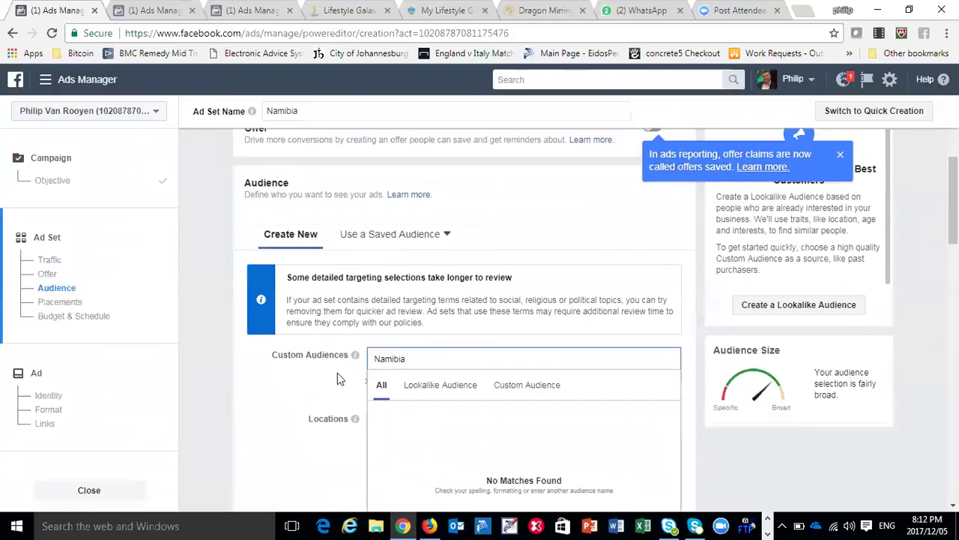
left_click(335, 403)
left_click(399, 358)
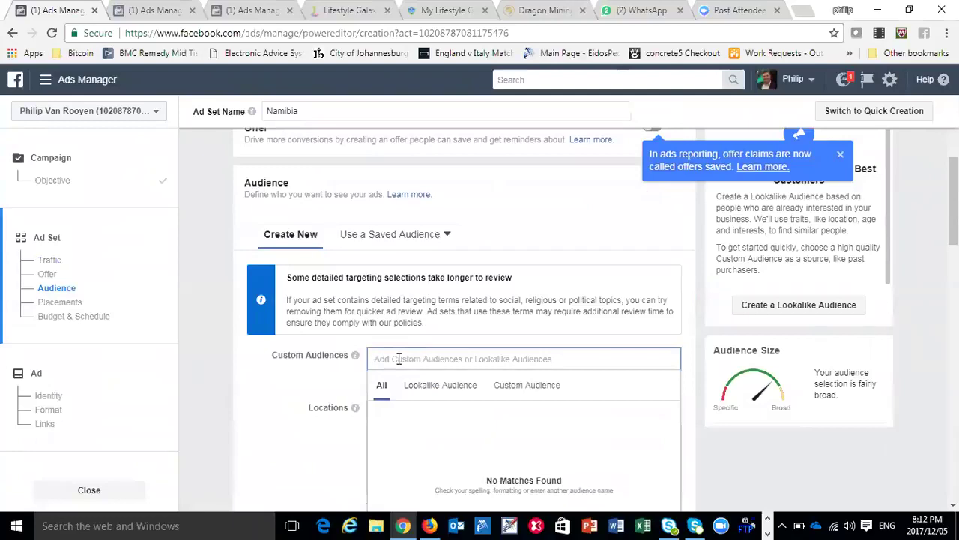
type("namib")
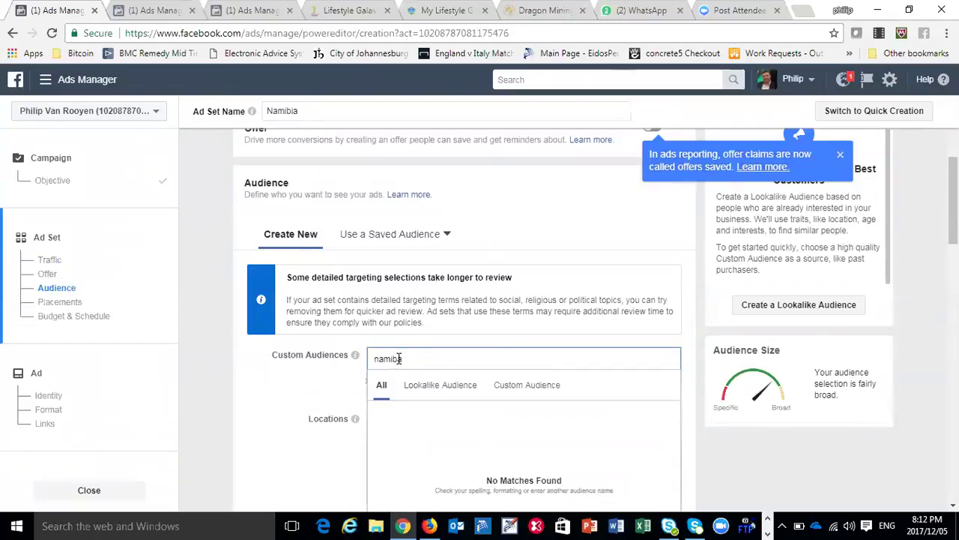
left_click(334, 388)
scroll(334, 388, "down", 3)
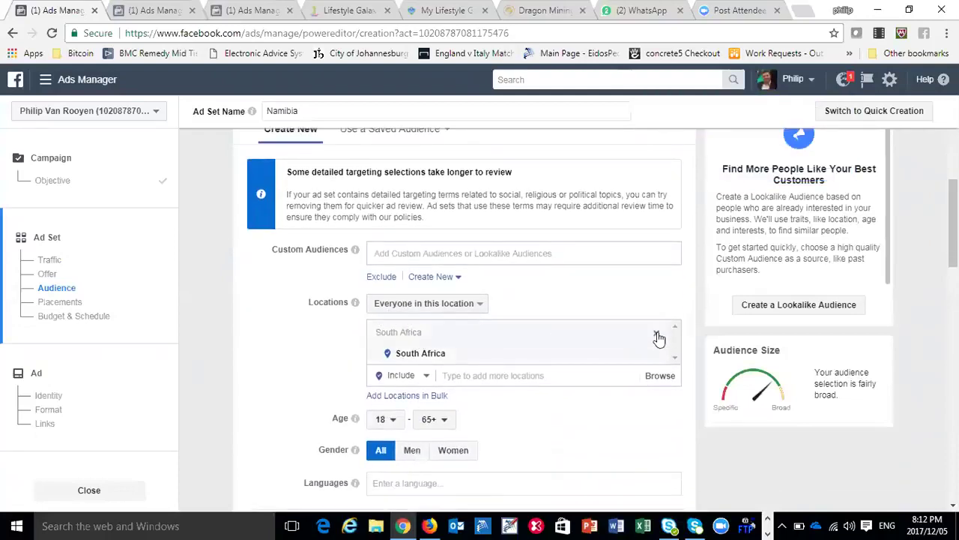
Remove South Africa and add Namibia and Zimbabwe as the ad set's target countries.
left_click(656, 335)
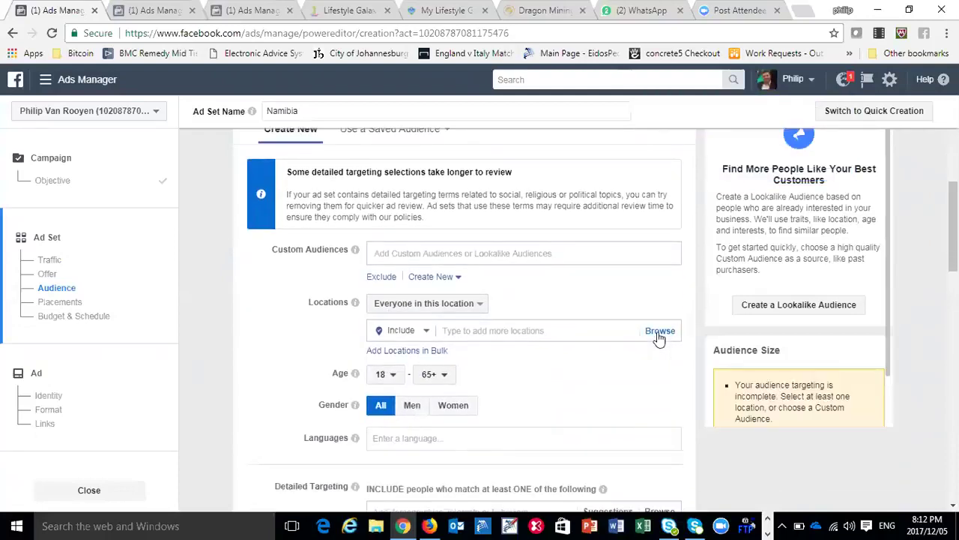
left_click(487, 331)
type("namibia")
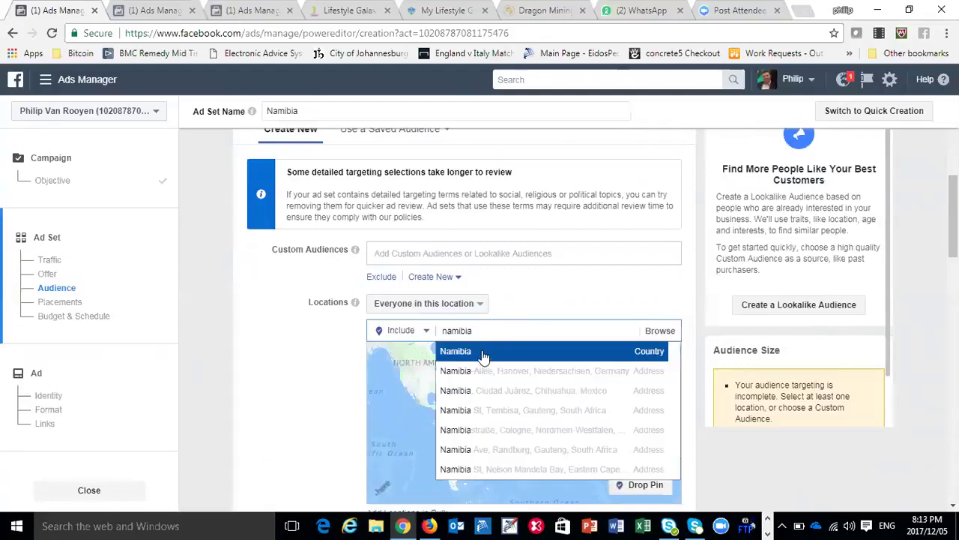
left_click(482, 353)
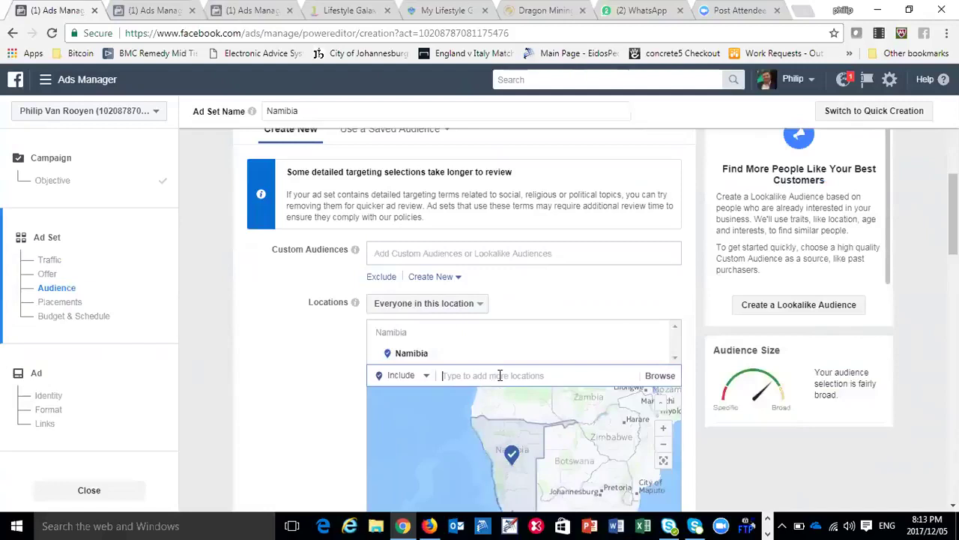
type("zim")
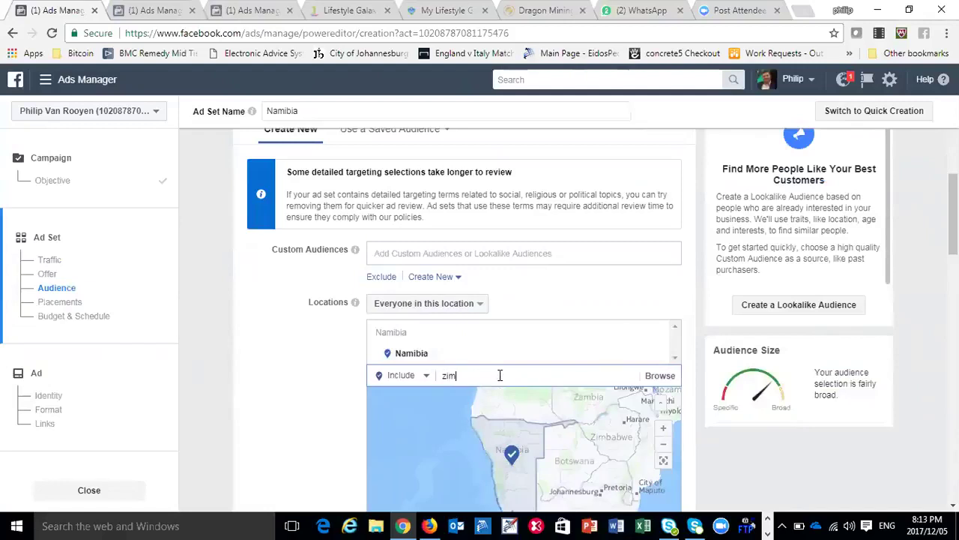
type("babwe")
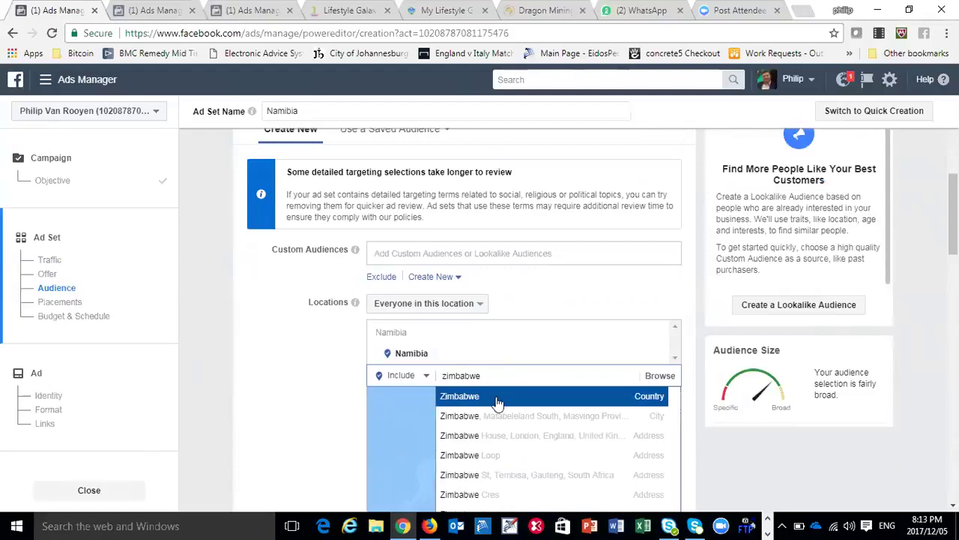
left_click(497, 398)
scroll(501, 383, "down", 2)
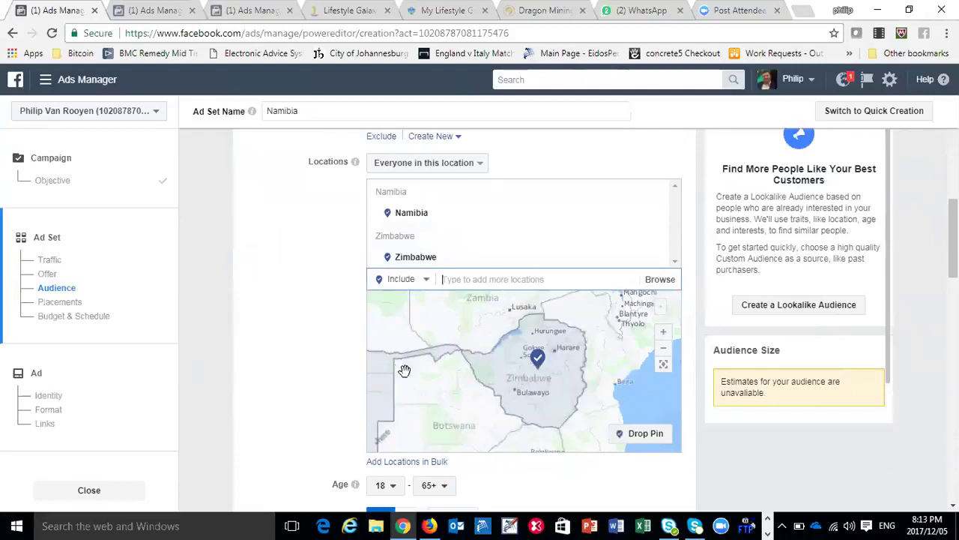
scroll(511, 382, "down", 1)
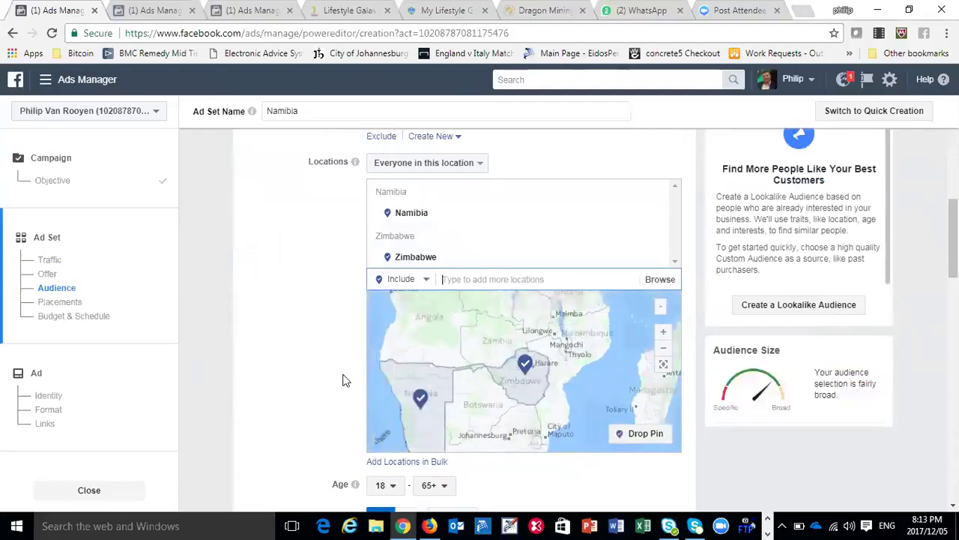
scroll(324, 370, "down", 3)
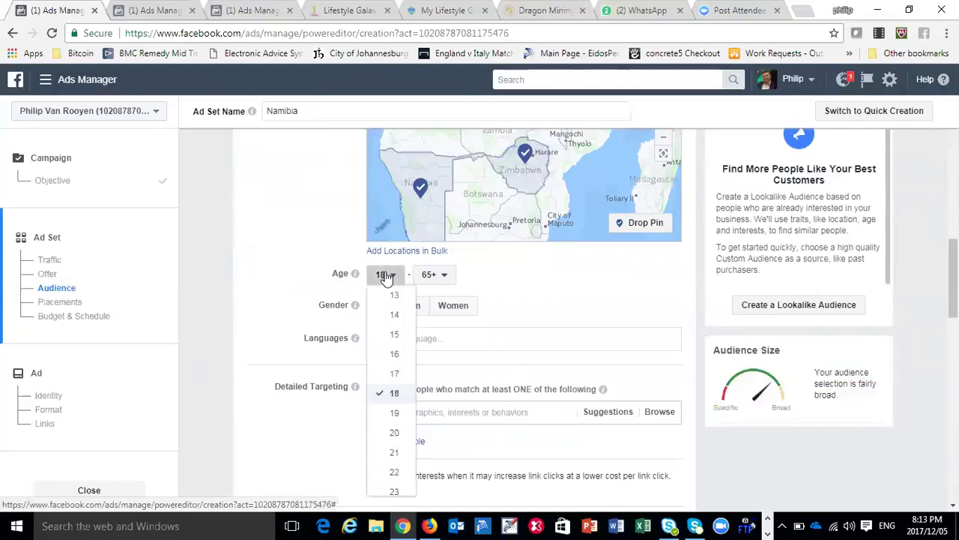
Set the audience age range to 24 minimum and 60 maximum.
scroll(398, 469, "down", 1)
scroll(398, 468, "down", 1)
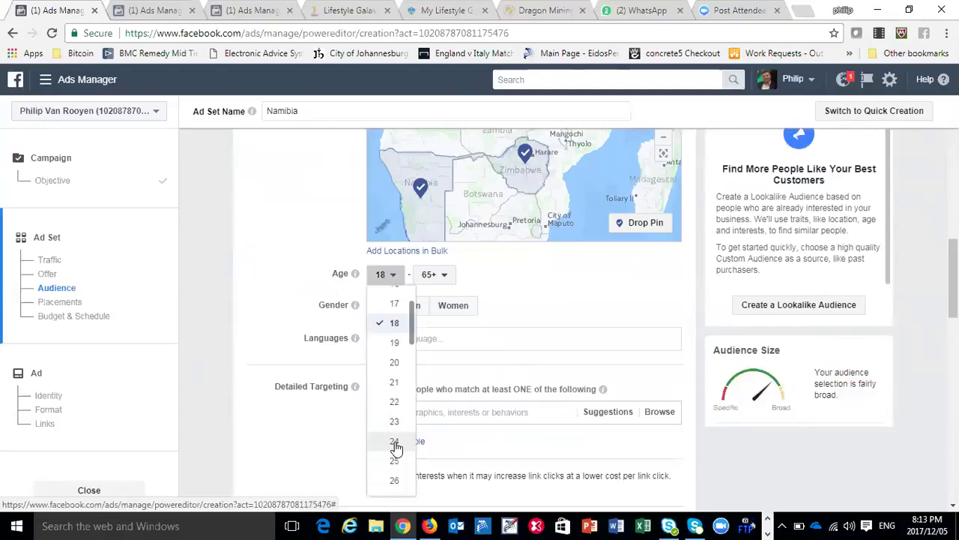
left_click(395, 442)
left_click(438, 282)
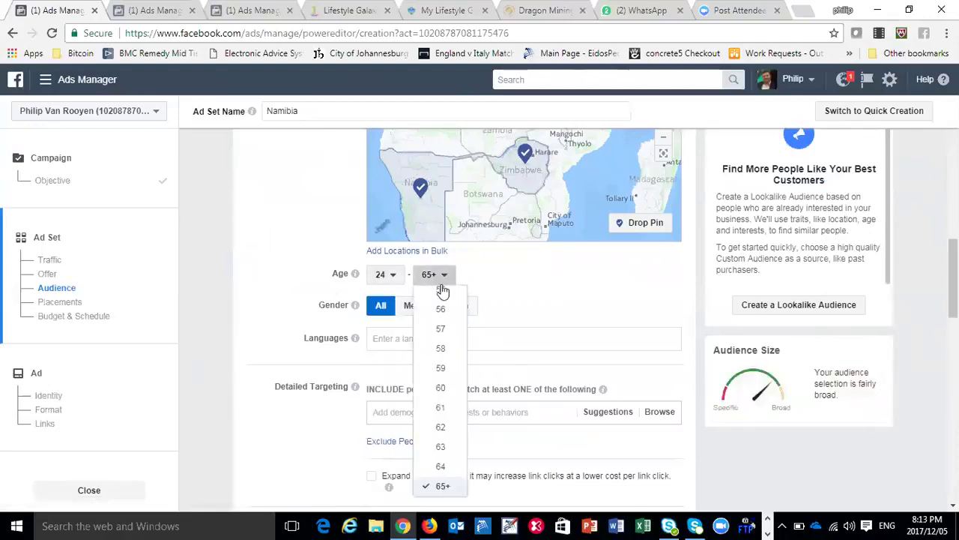
scroll(443, 400, "up", 1)
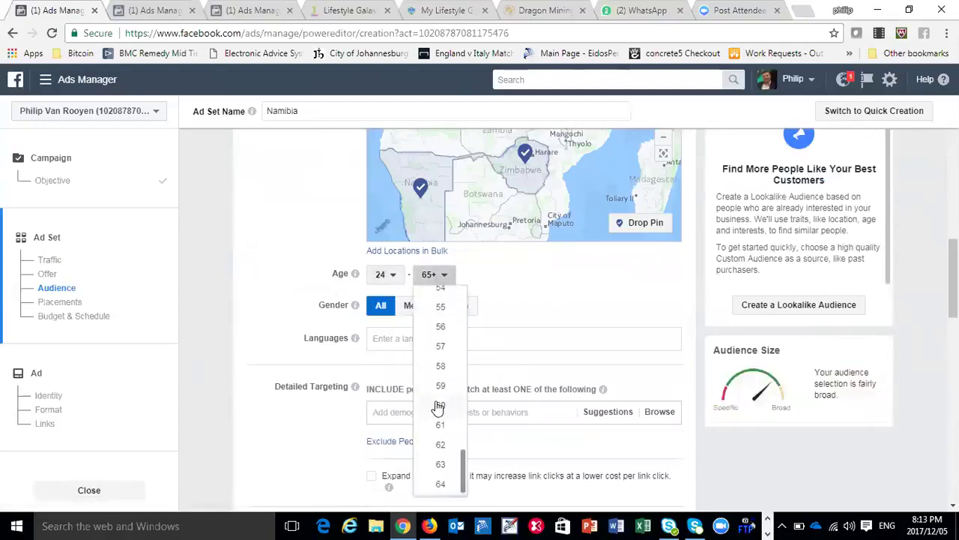
left_click(440, 405)
Add English (All) as the audience language.
left_click(507, 338)
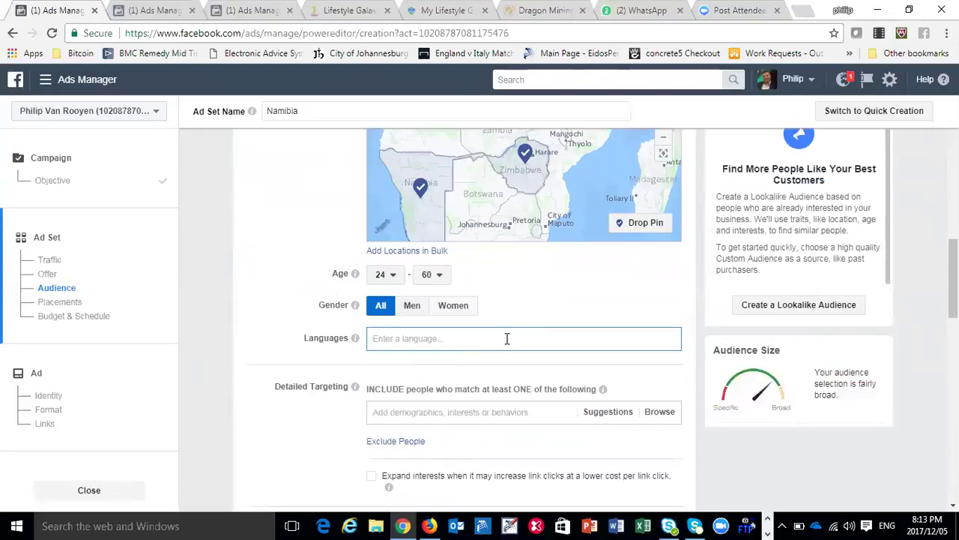
type("eng")
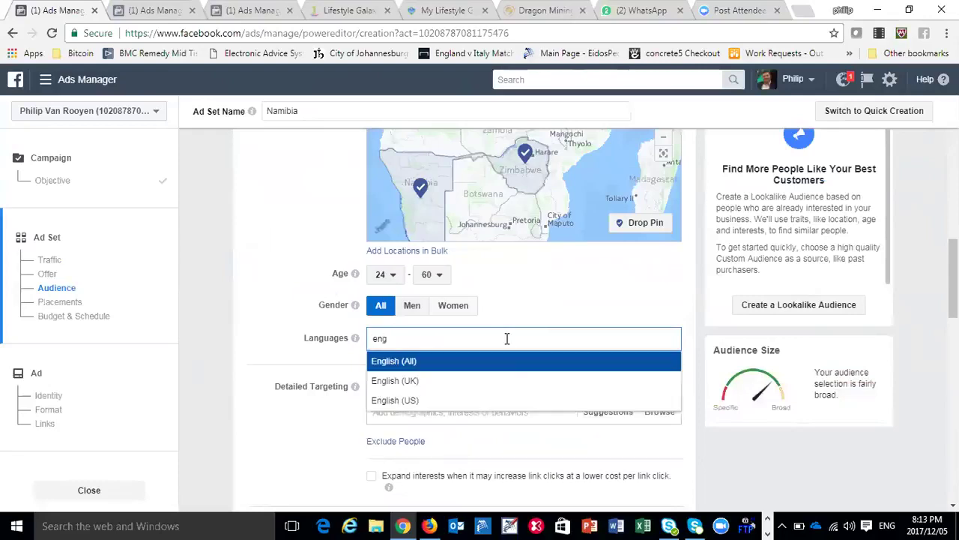
left_click(442, 363)
scroll(394, 418, "down", 2)
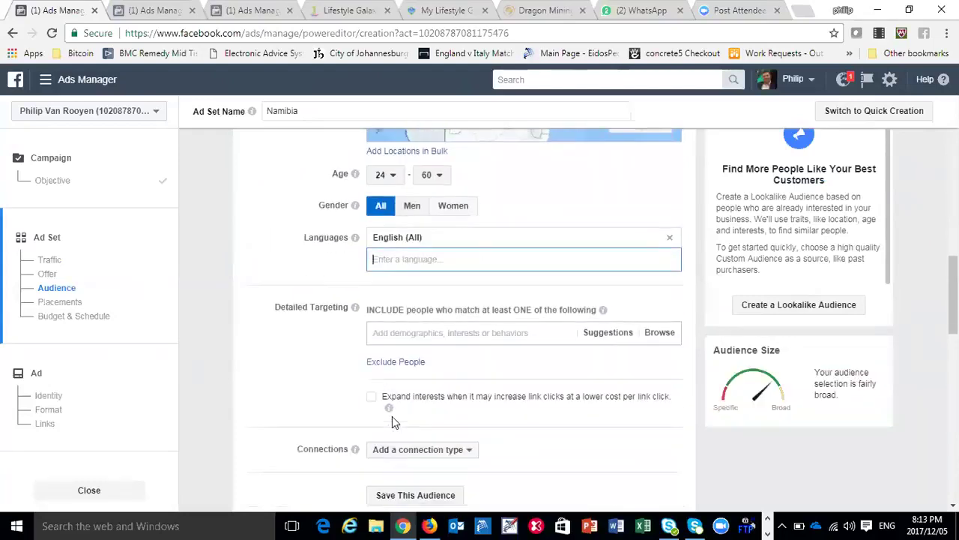
left_click(410, 326)
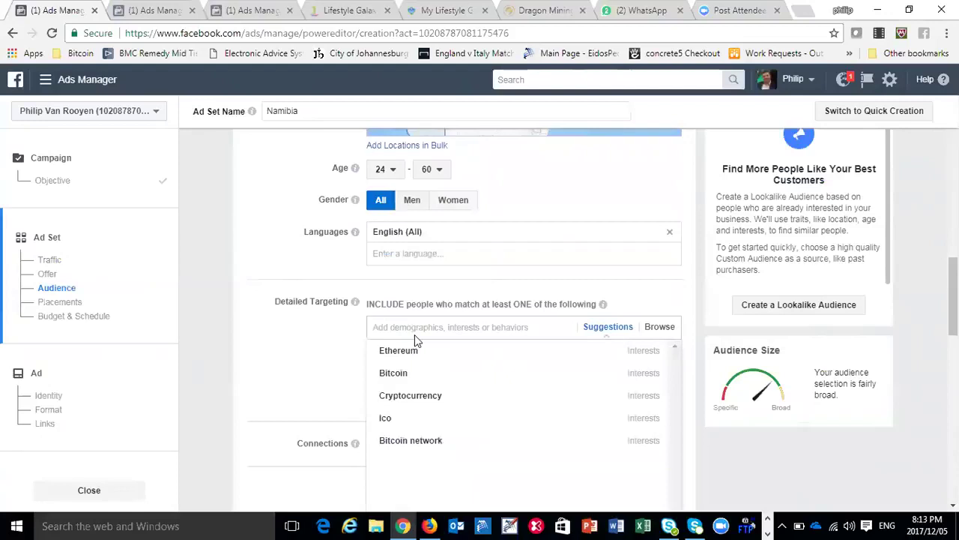
Add Bitcoin, Ethereum and Cryptocurrency from suggestions, then Financial services via a 'fa' search, as interests.
left_click(394, 373)
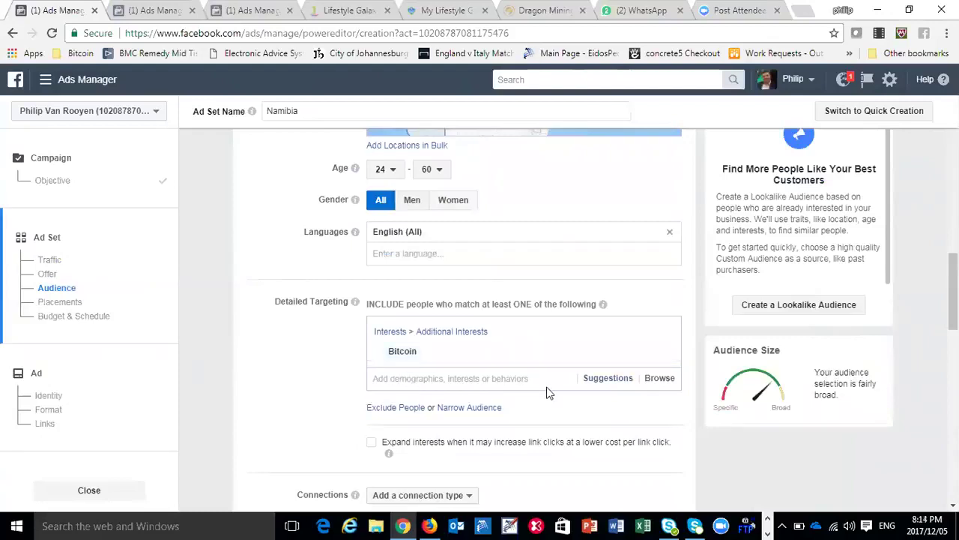
left_click(470, 378)
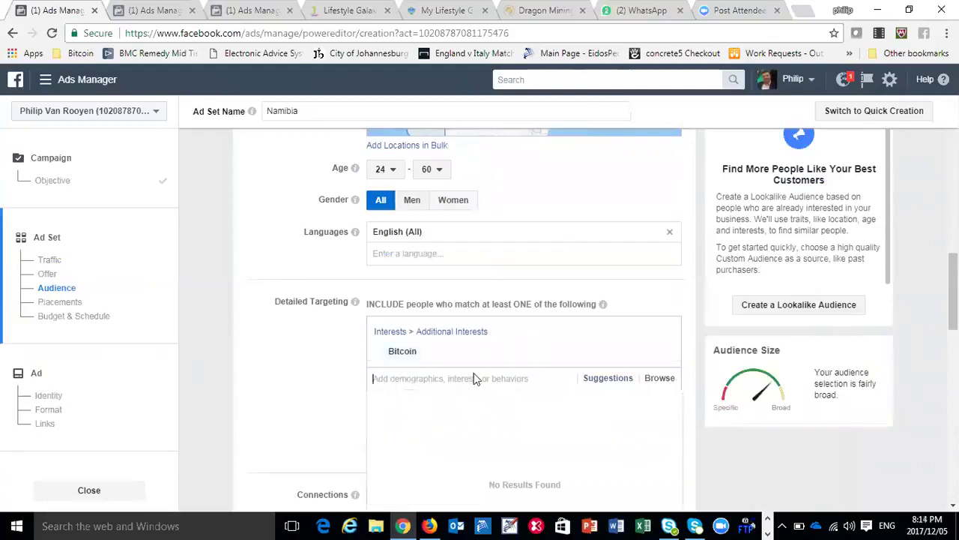
left_click(599, 378)
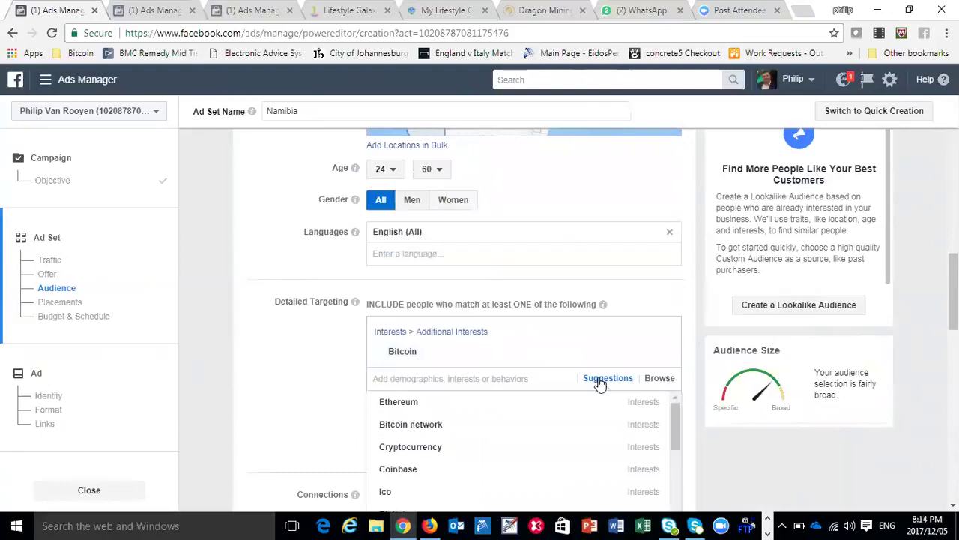
left_click(606, 401)
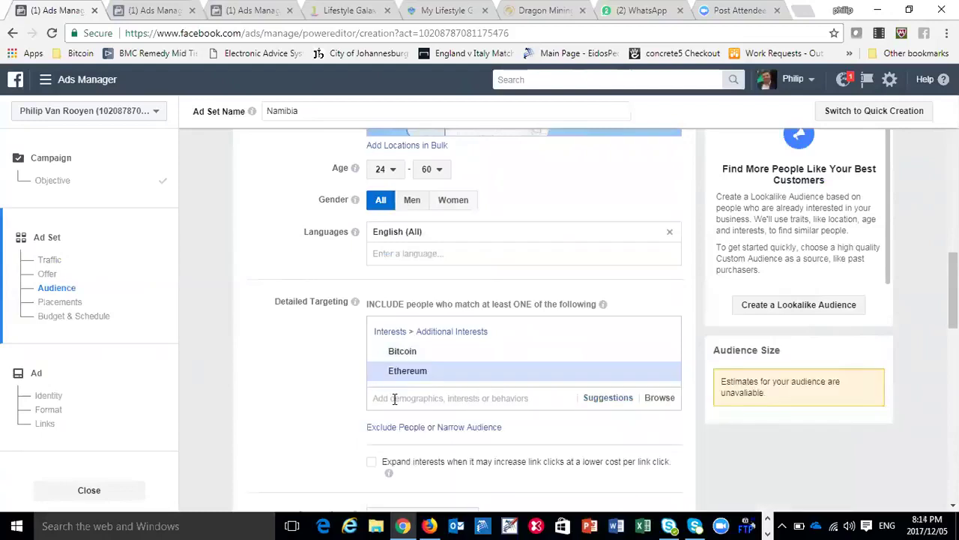
left_click(609, 400)
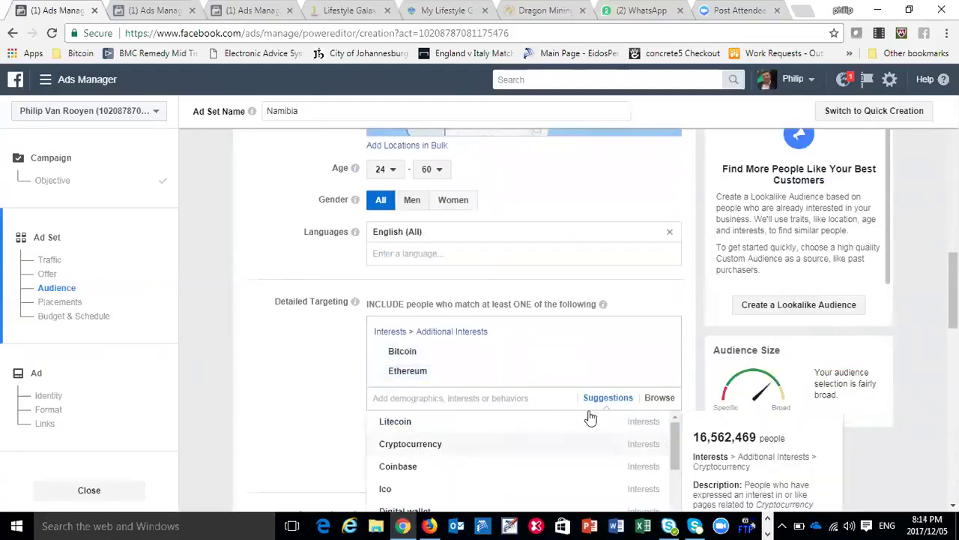
left_click(592, 444)
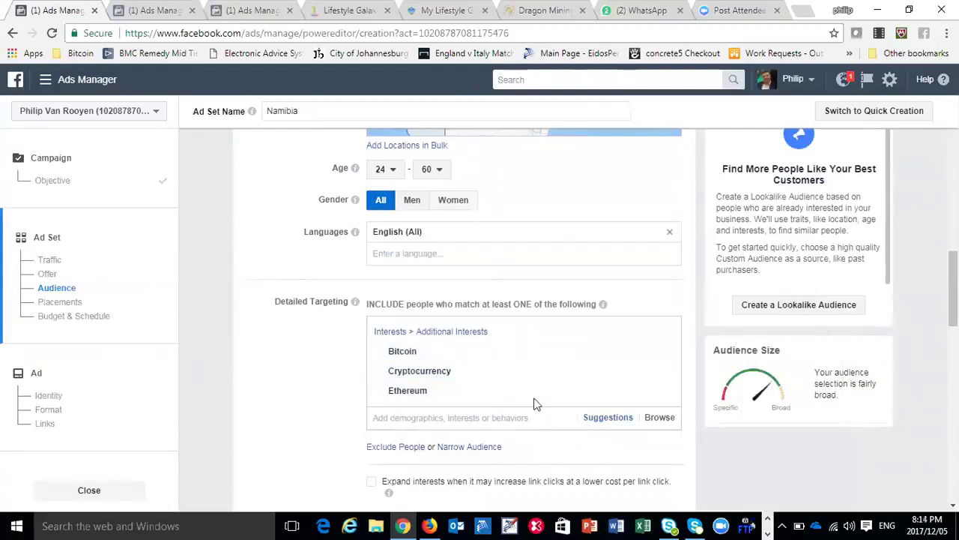
left_click(471, 418)
type("fa")
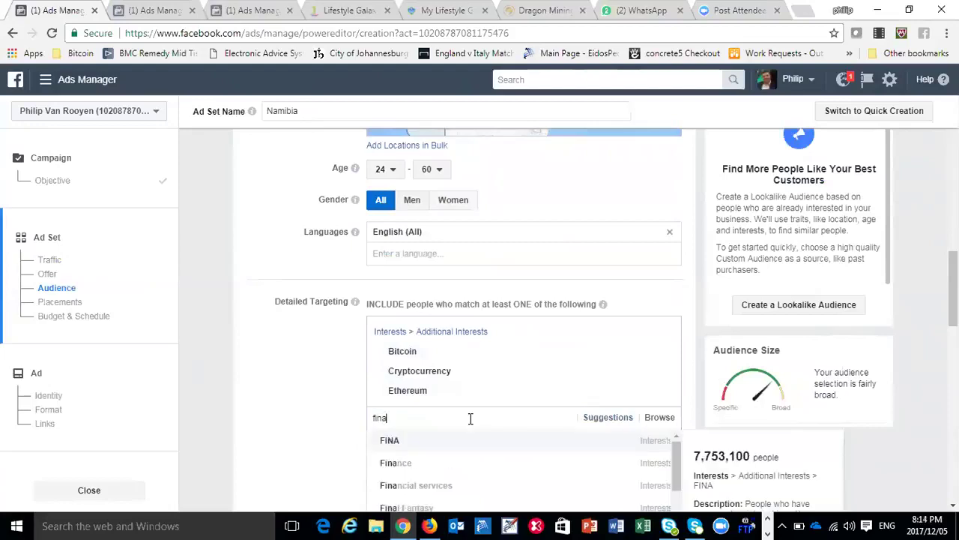
left_click(428, 486)
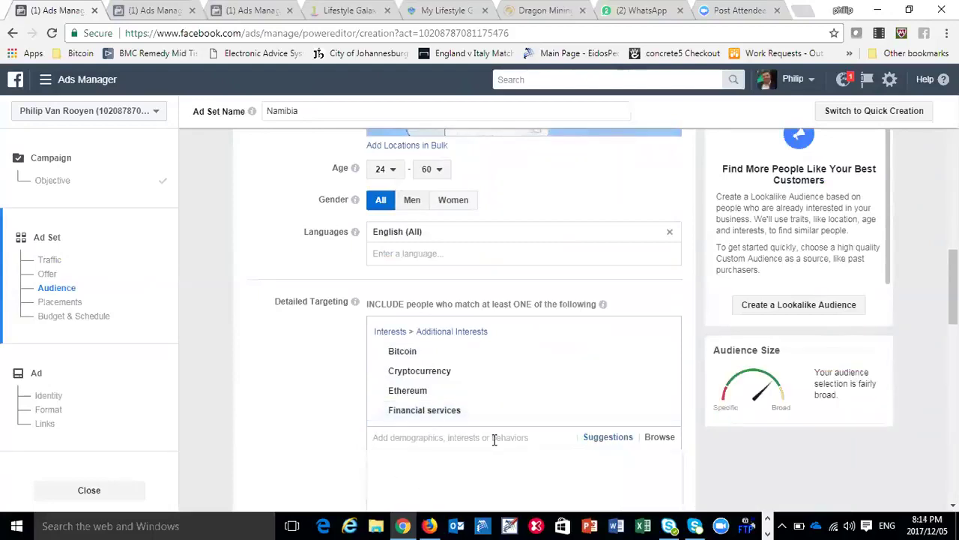
mouse_move(536, 390)
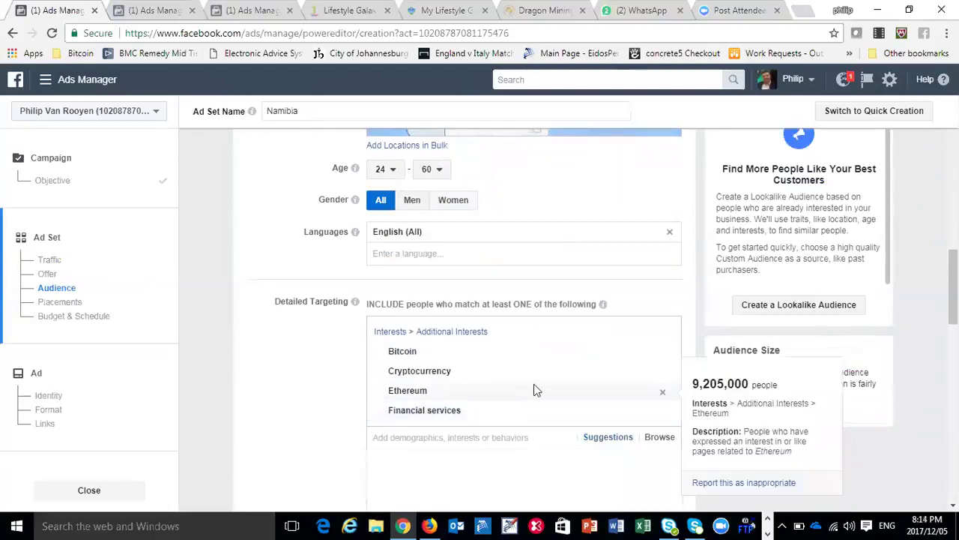
scroll(296, 375, "down", 2)
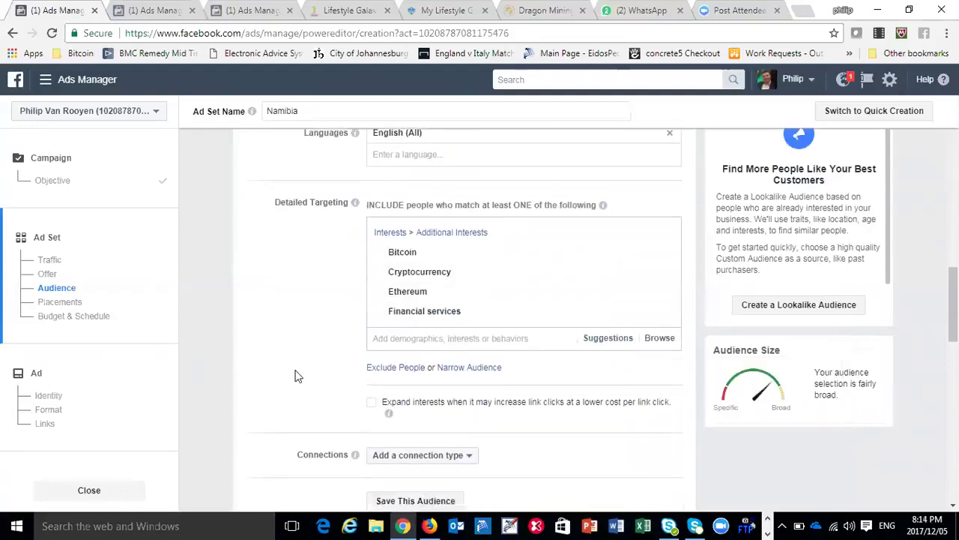
scroll(299, 376, "down", 1)
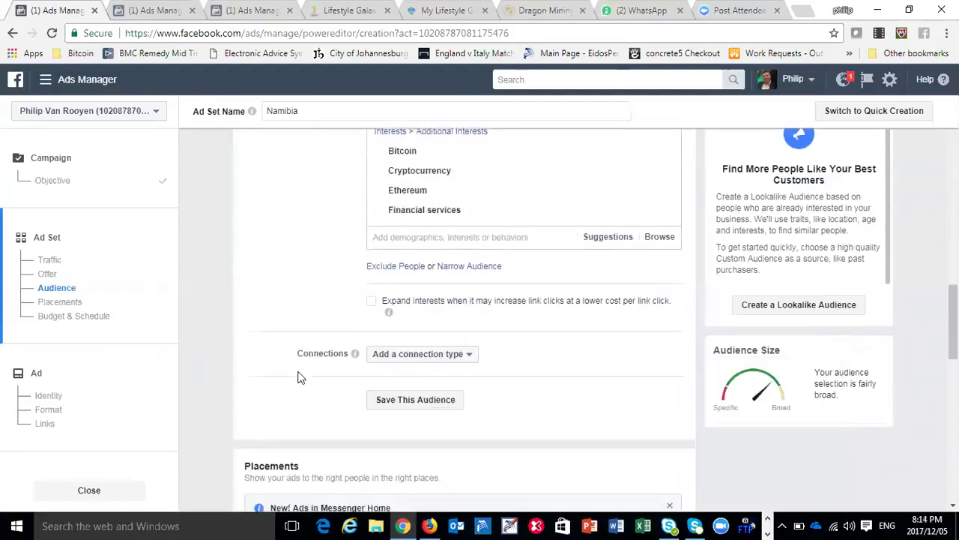
scroll(298, 376, "down", 1)
left_click(422, 313)
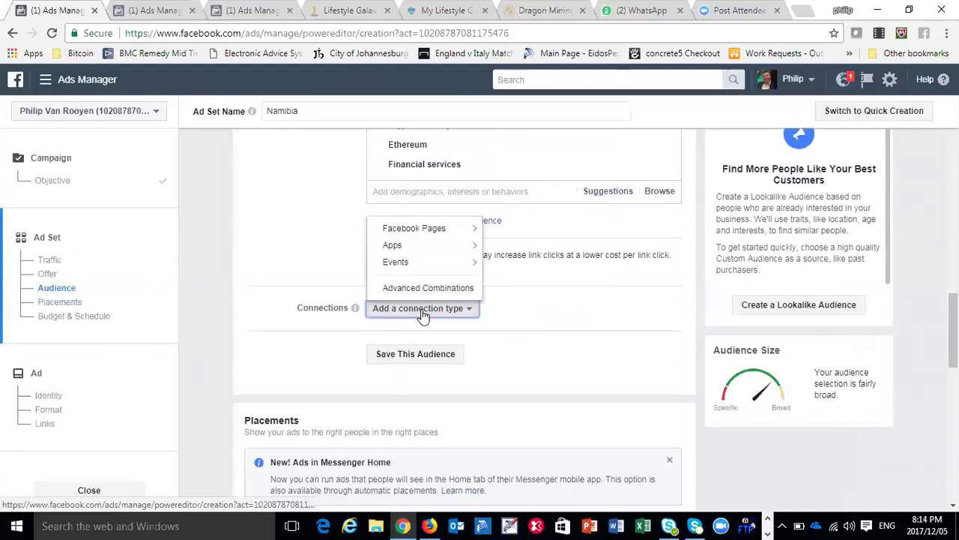
left_click(309, 272)
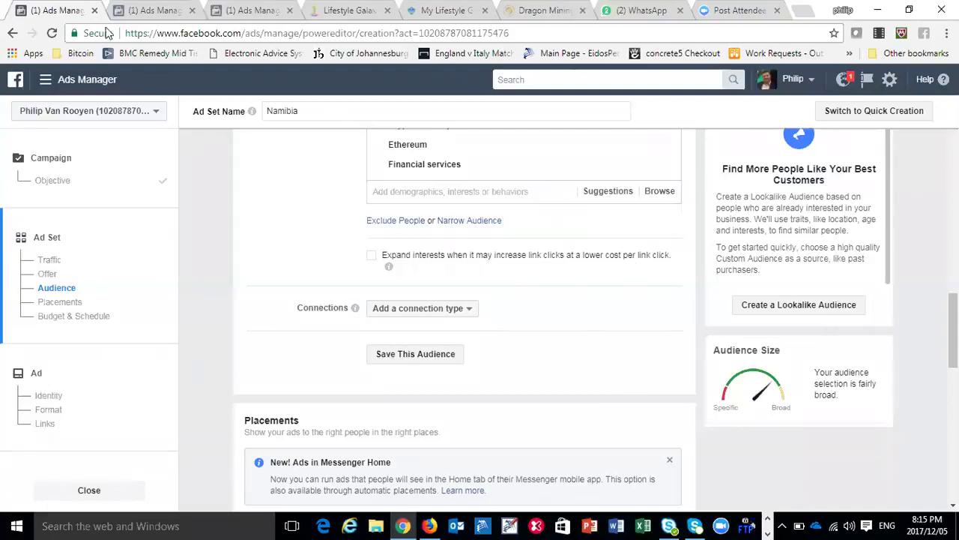
Go to the facebook.com/ethermining page from the address bar, leaving the unsaved ad set.
left_click(133, 33)
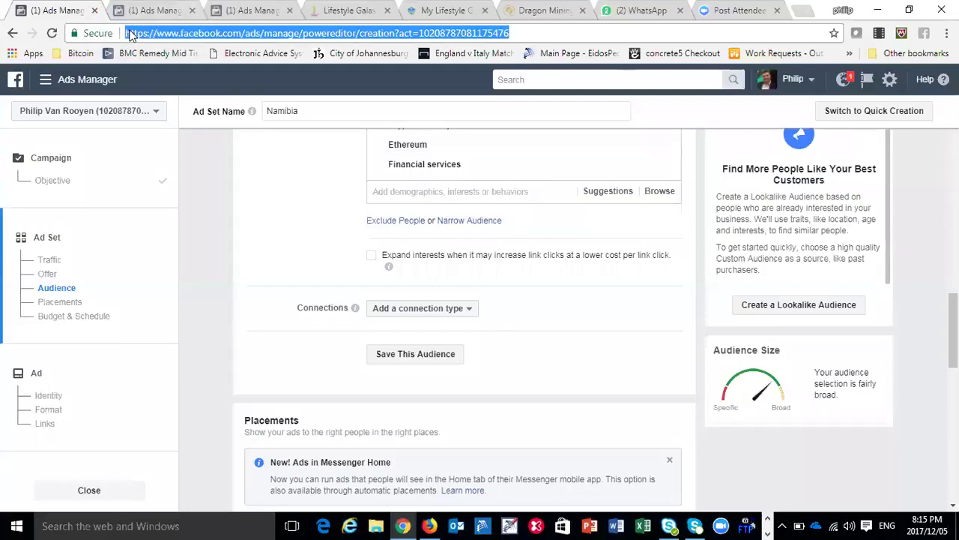
type("fa")
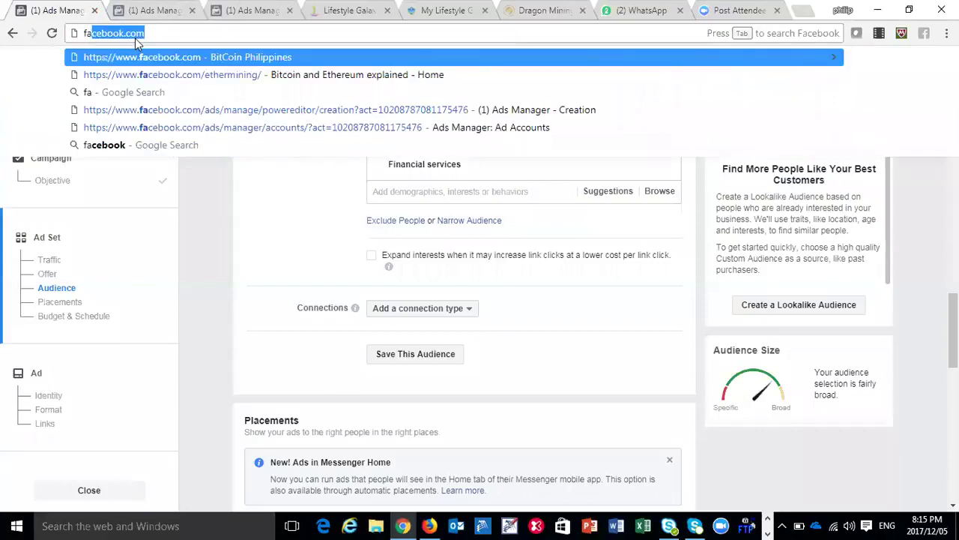
key("Down")
key("Return")
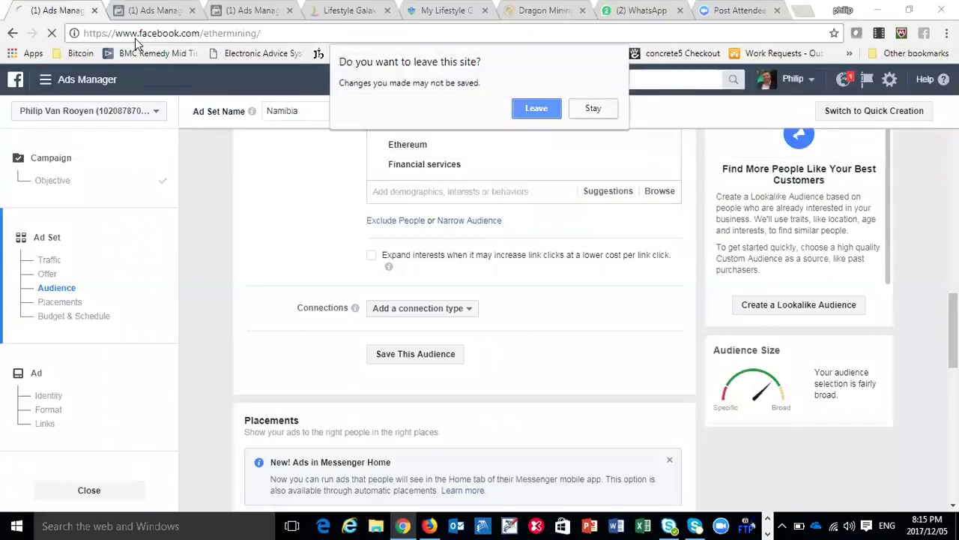
left_click(545, 110)
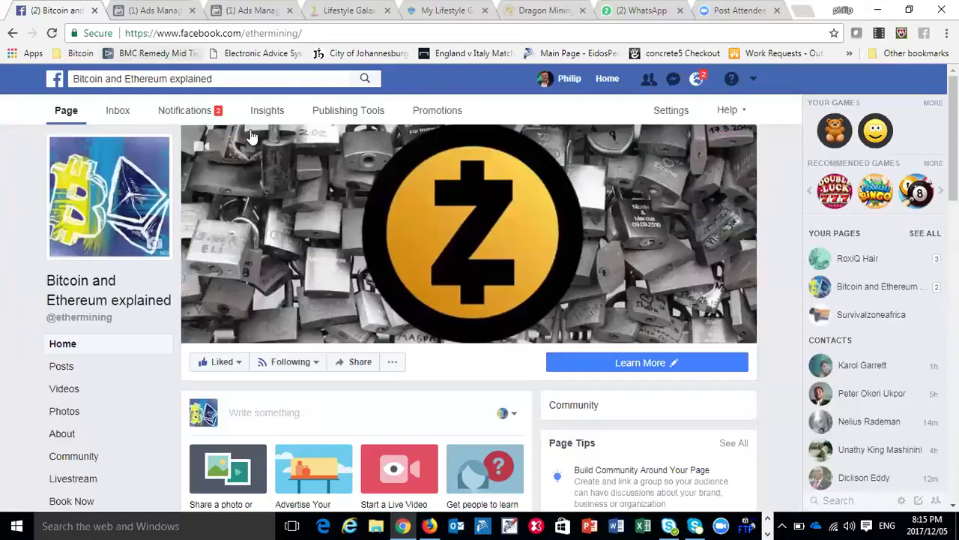
Check the Bitcoin Support Group notification, return to the Page, and show recent Messenger conversations.
left_click(697, 79)
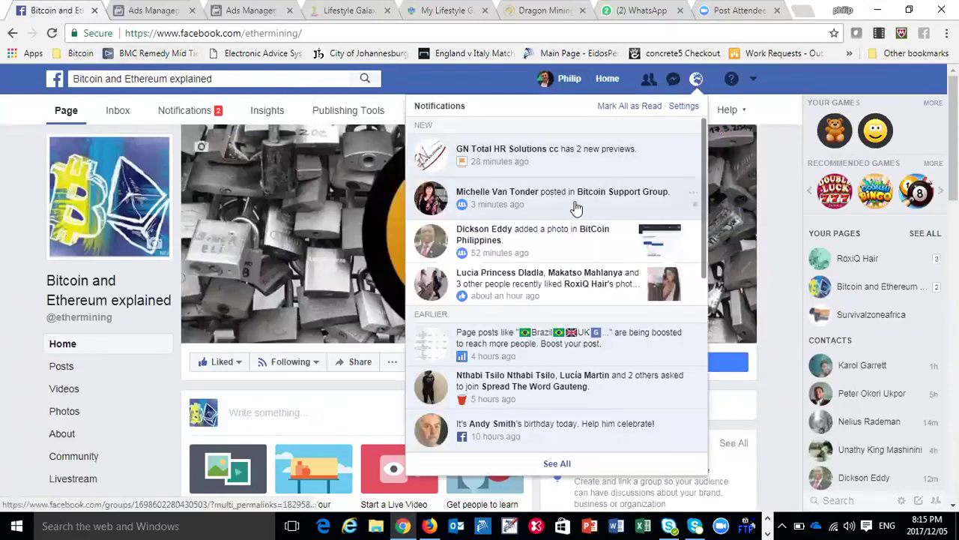
left_click(501, 203)
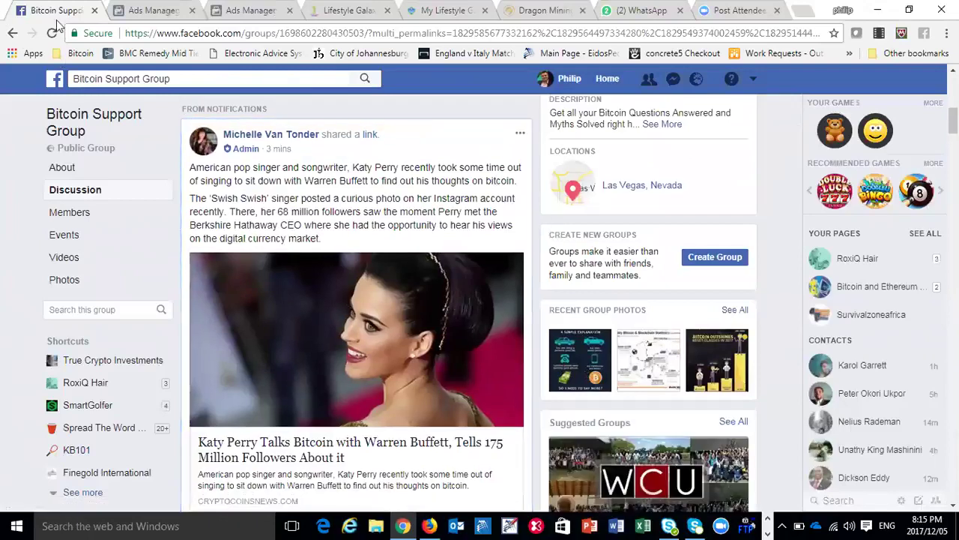
left_click(12, 35)
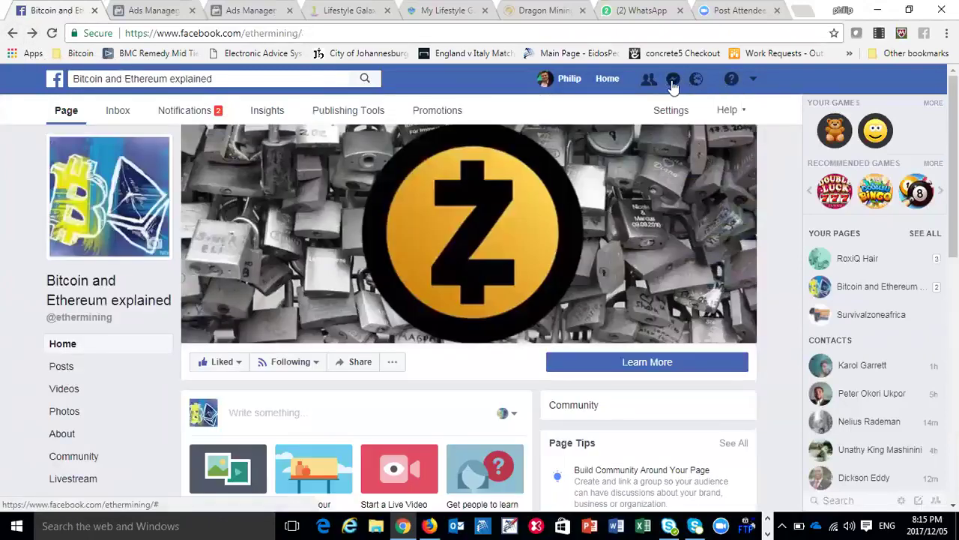
left_click(673, 81)
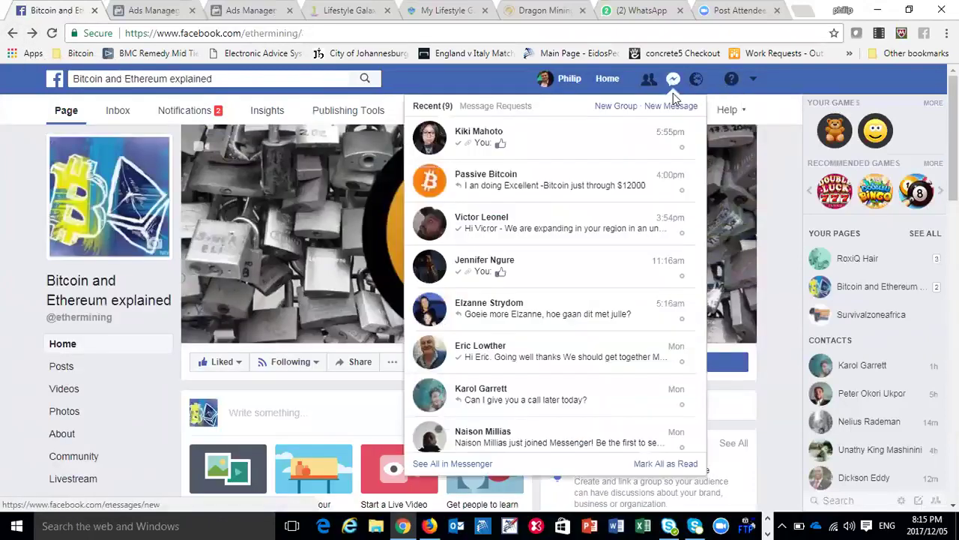
left_click(526, 133)
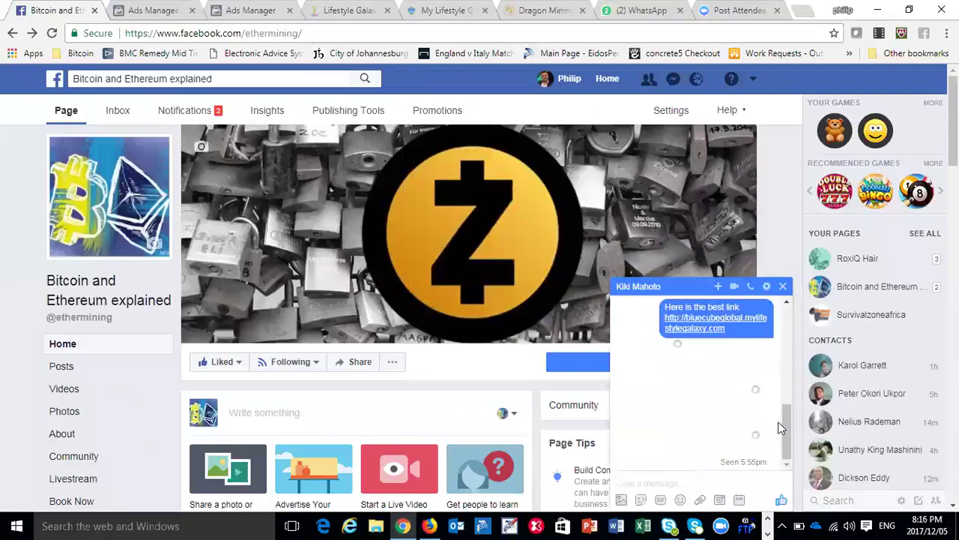
left_click_drag(786, 427, 779, 316)
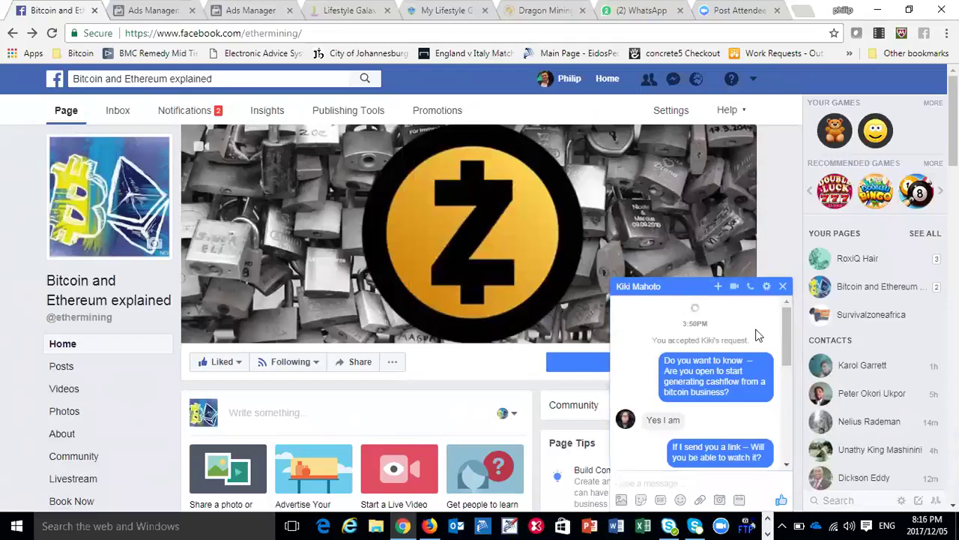
scroll(749, 329, "up", 3)
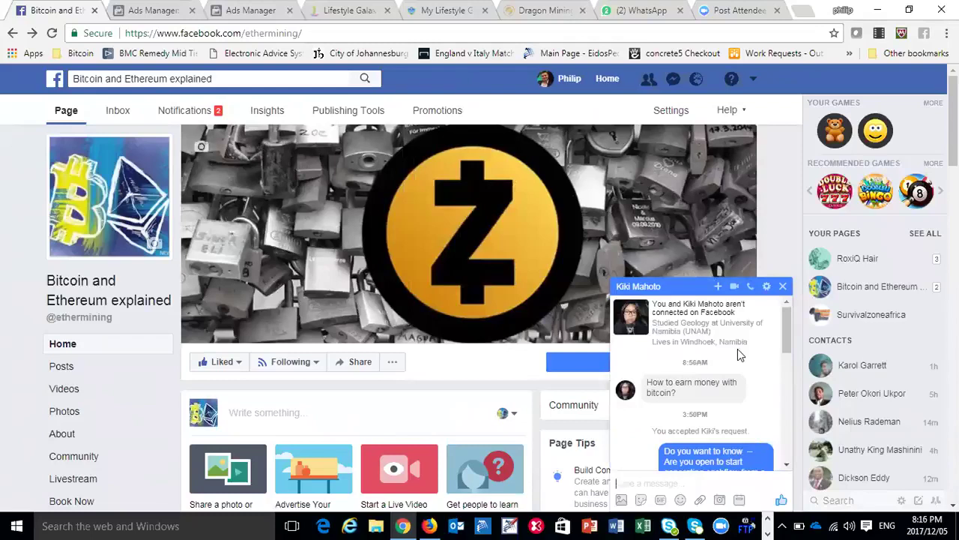
left_click_drag(675, 383, 681, 384)
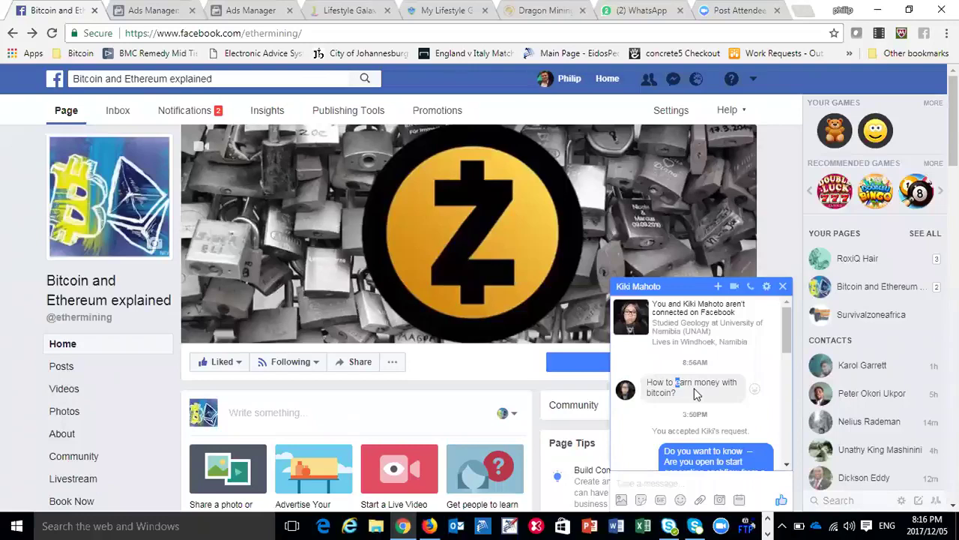
scroll(721, 397, "down", 1)
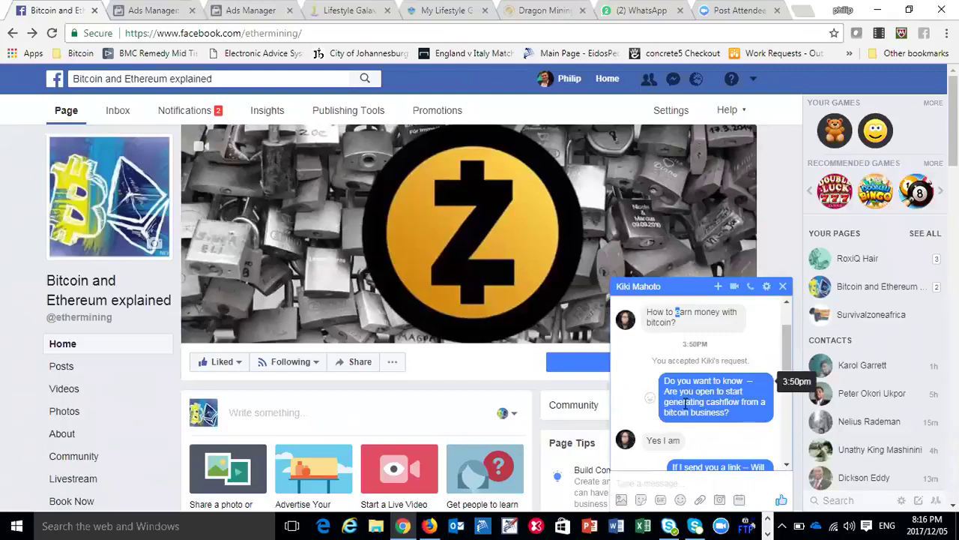
scroll(684, 403, "down", 1)
scroll(683, 402, "down", 1)
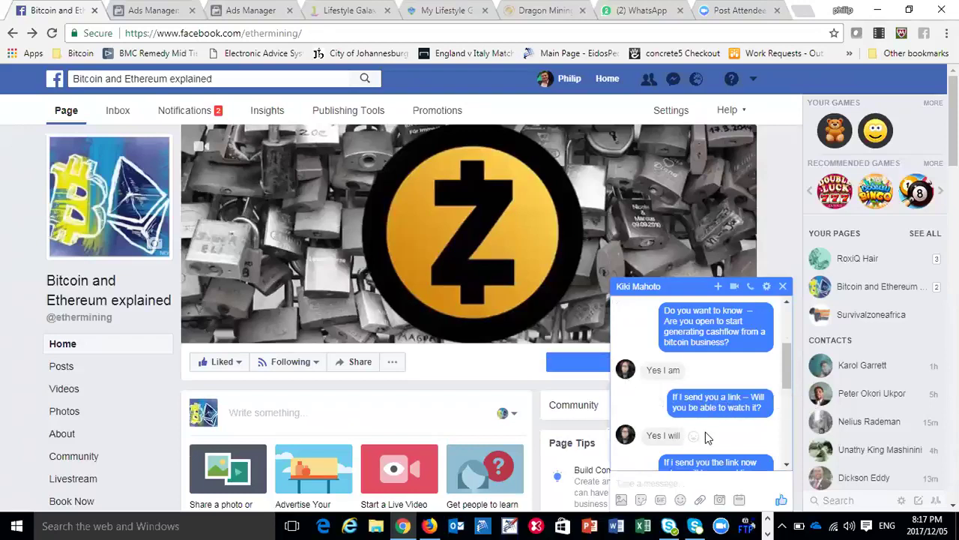
scroll(705, 432, "down", 3)
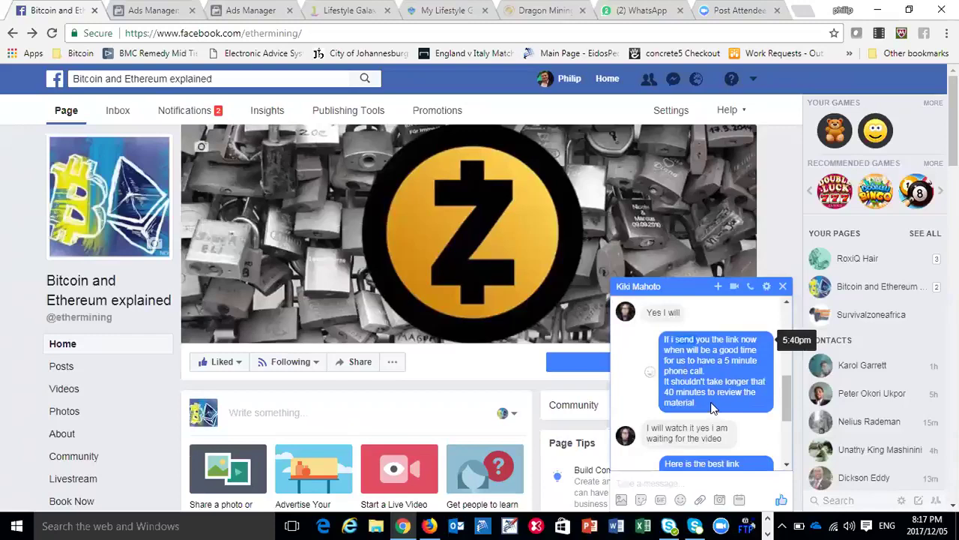
scroll(711, 408, "down", 1)
scroll(707, 408, "down", 2)
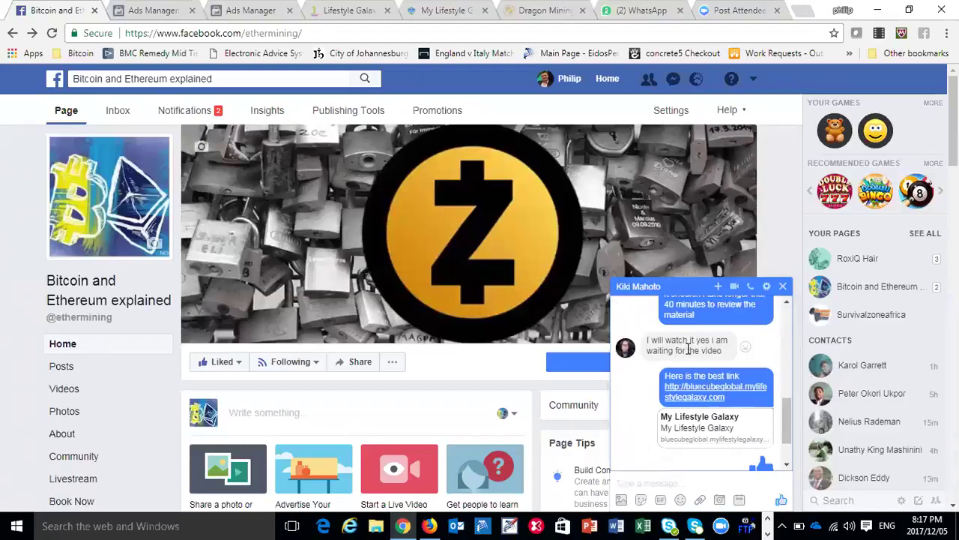
scroll(696, 368, "down", 2)
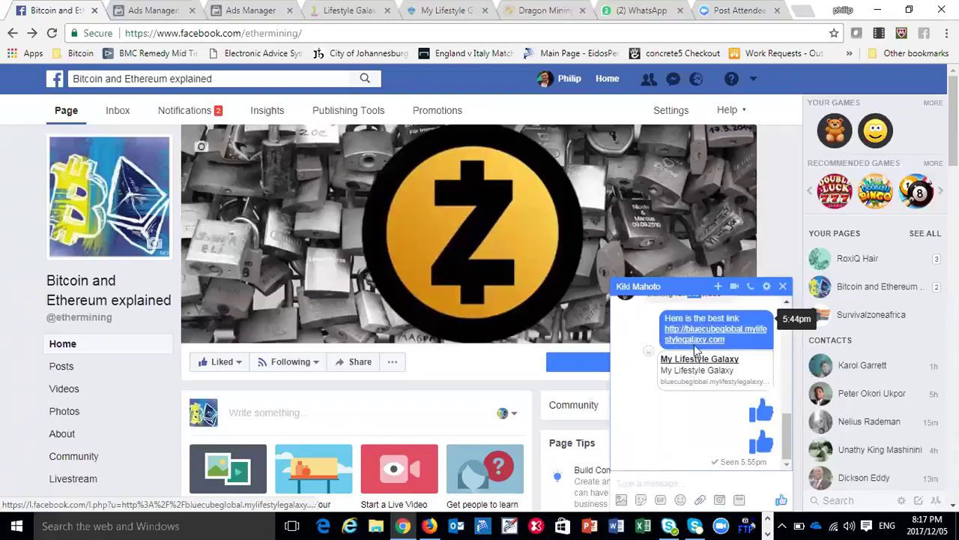
On the Lifestyle Galaxy members accounting page, close both Ads Manager tabs.
left_click(347, 14)
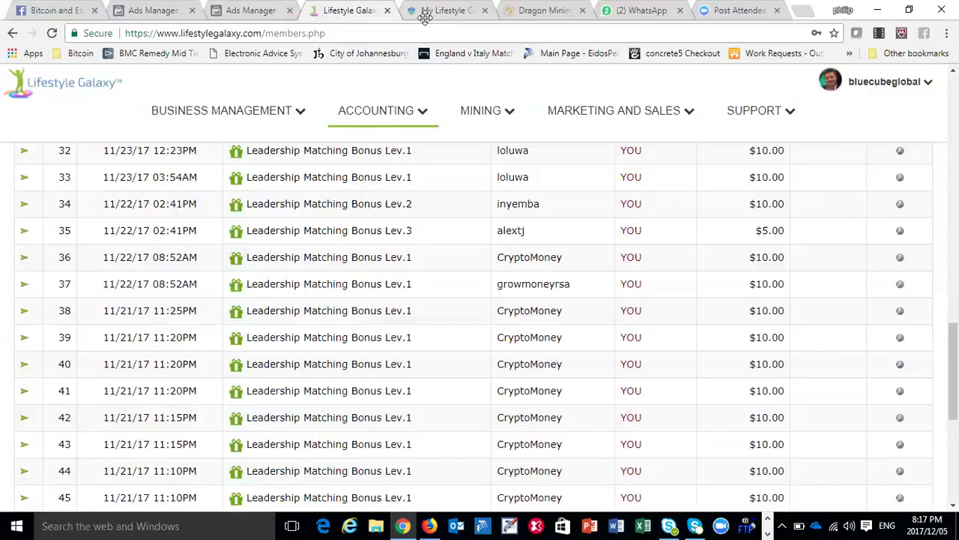
left_click(289, 10)
left_click(193, 11)
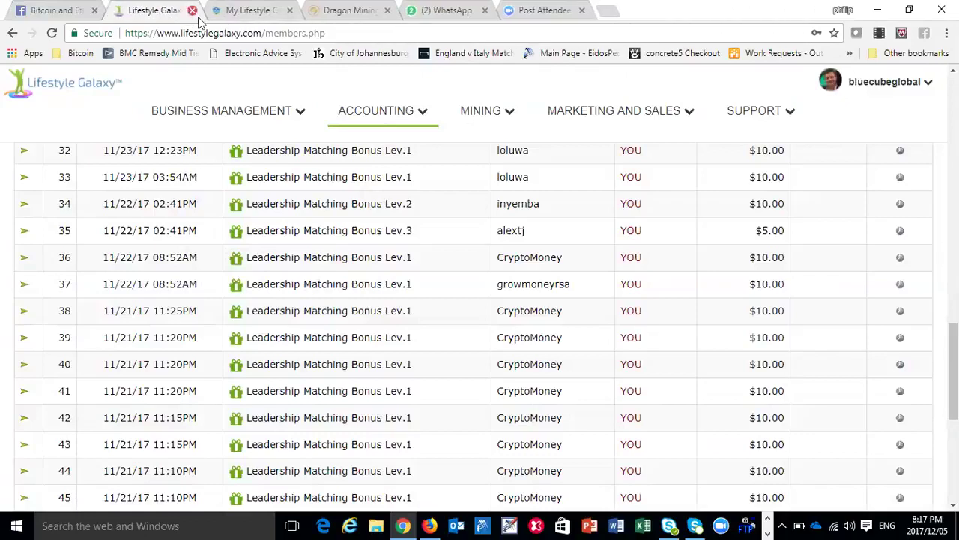
Start the My Lifestyle Galaxy intro video, then return to the Bitcoin and Ethereum Facebook tab.
left_click(256, 11)
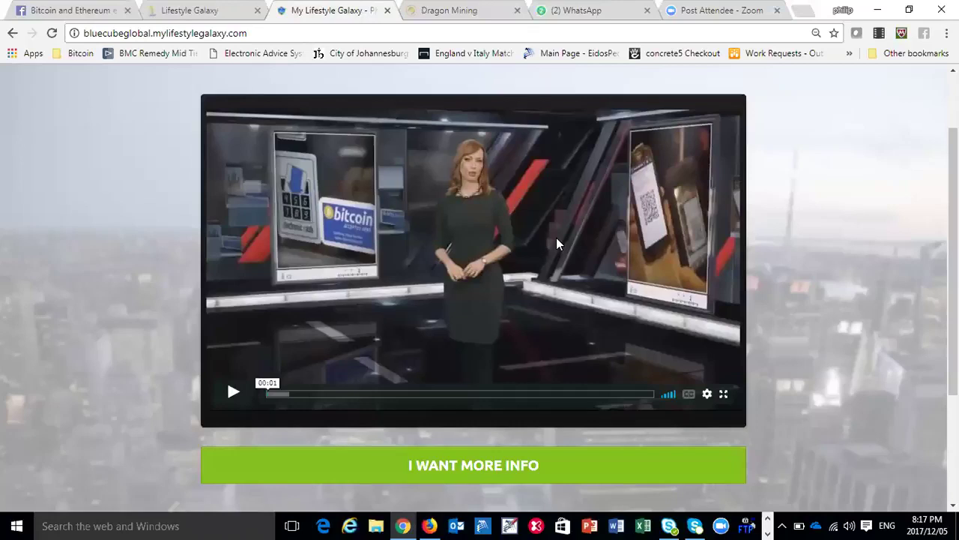
left_click(473, 256)
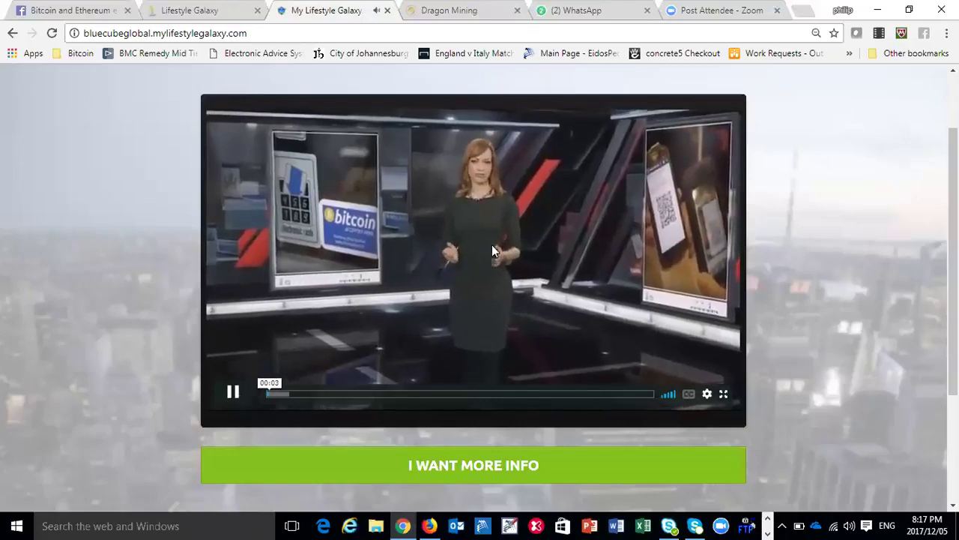
left_click(107, 9)
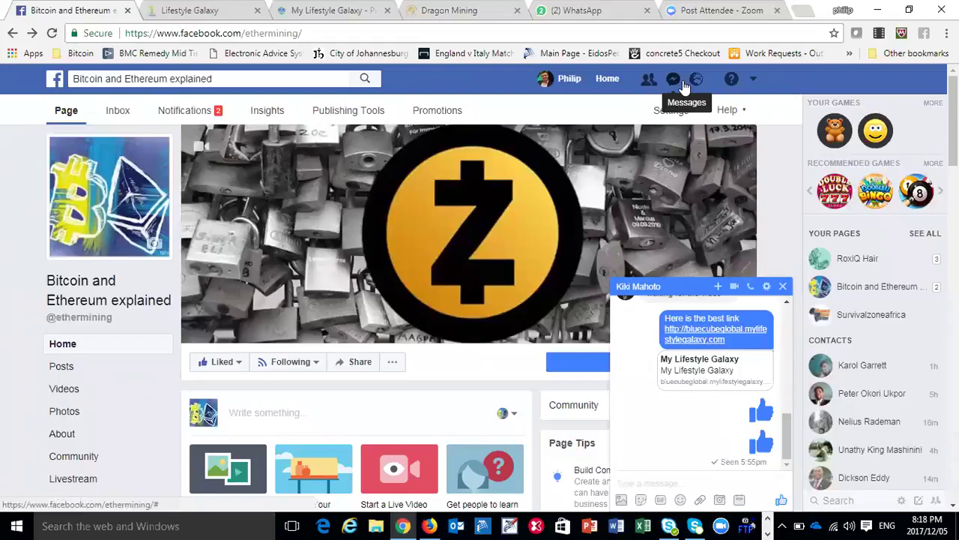
Show the chat contact's About overview, then open a chat with another contact.
left_click(635, 288)
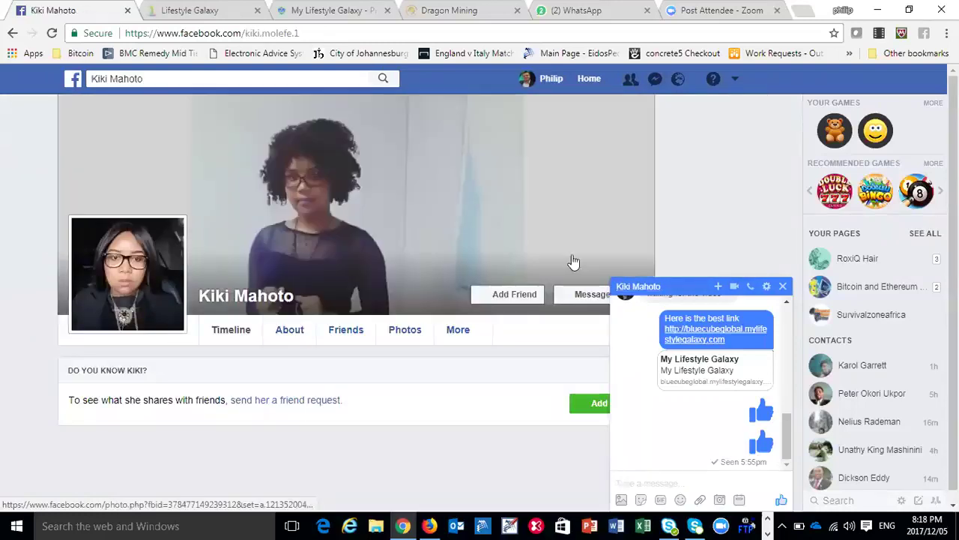
left_click(288, 323)
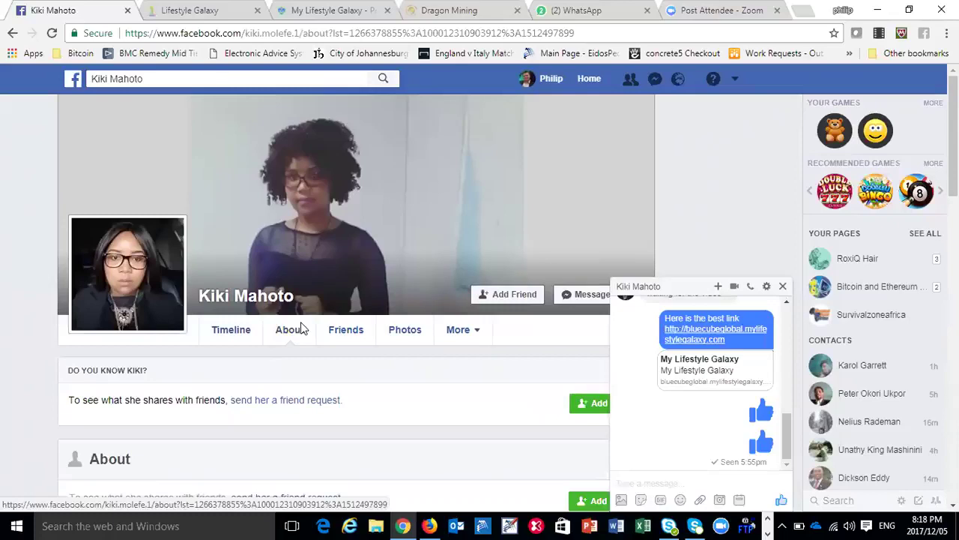
scroll(381, 388, "down", 3)
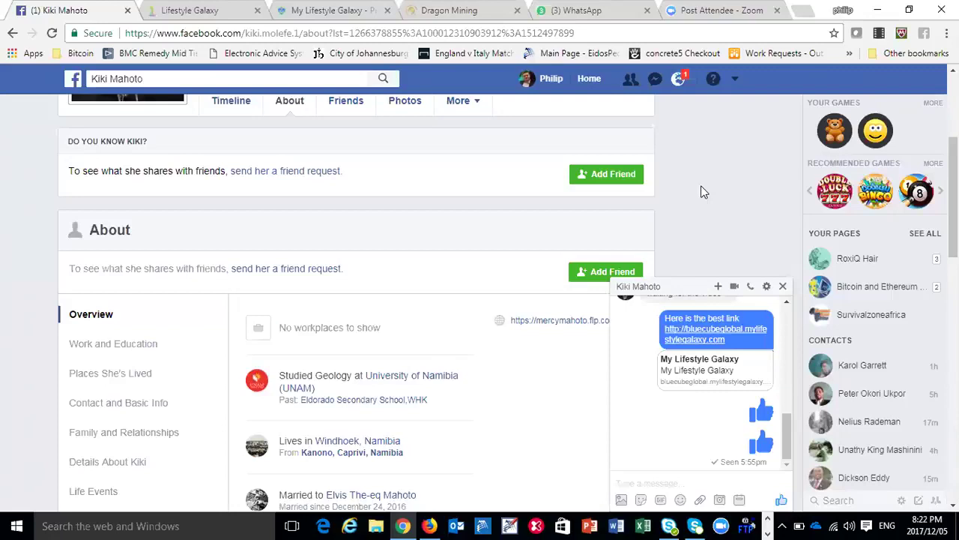
left_click(870, 369)
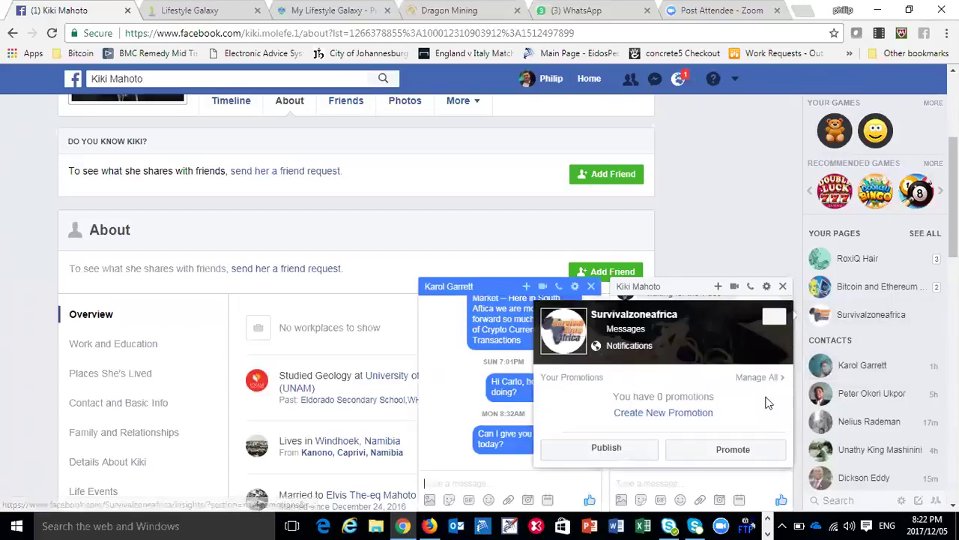
Read the newer chat from the 22nd down to the webinar links and cryptocurrency thank-you message.
scroll(460, 362, "up", 1)
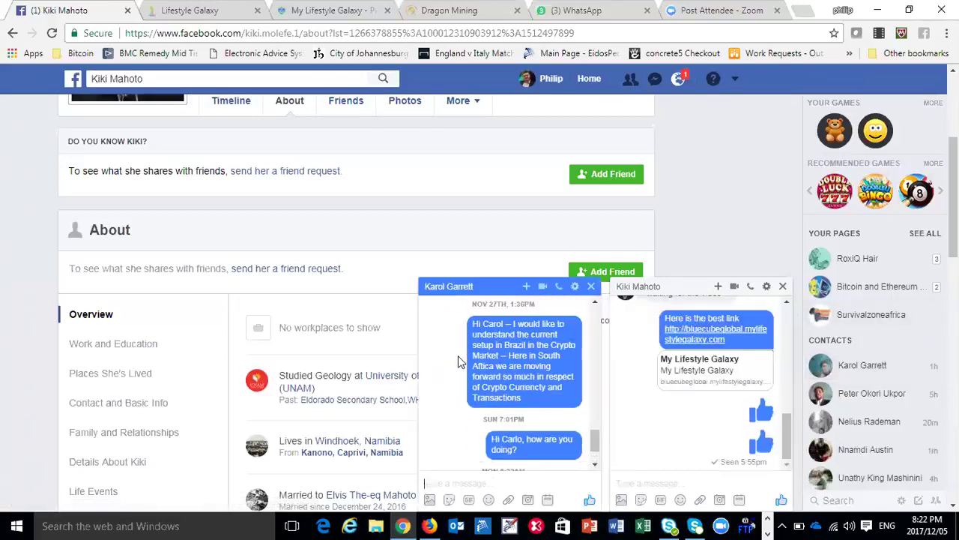
scroll(458, 355, "up", 10)
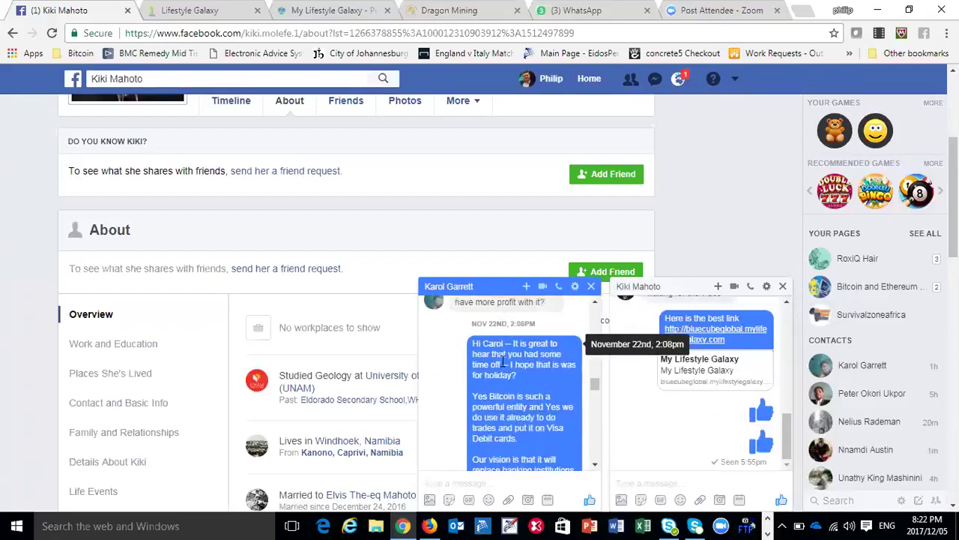
scroll(496, 357, "down", 2)
scroll(497, 356, "up", 1)
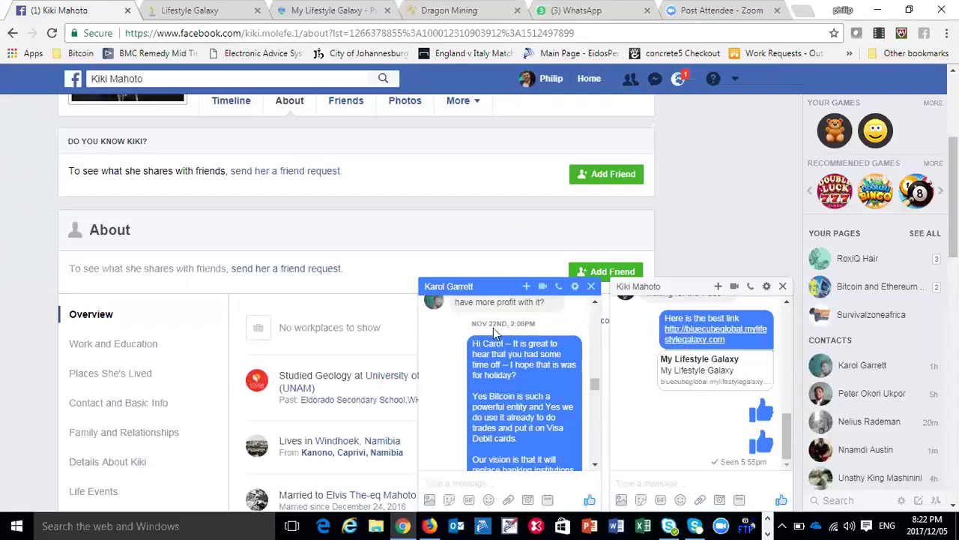
double_click(496, 324)
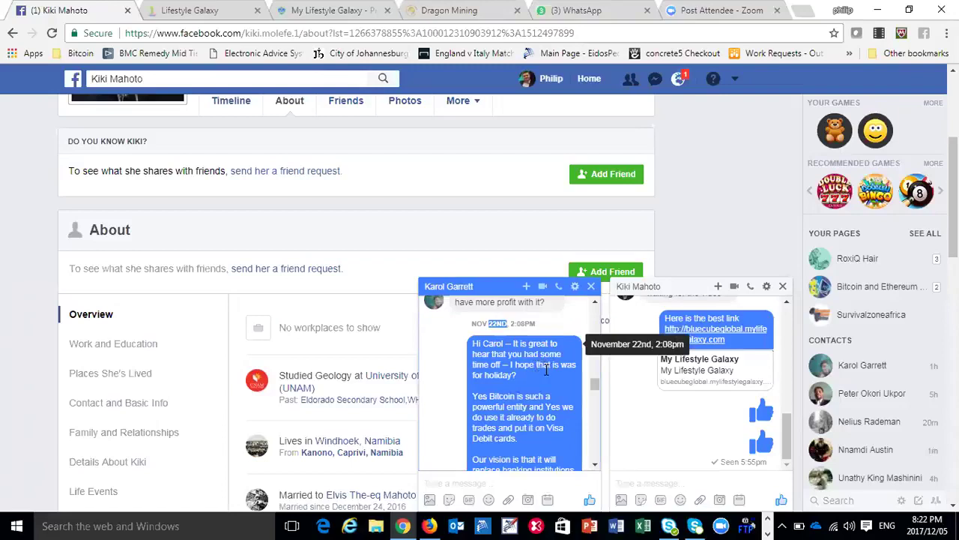
scroll(538, 366, "down", 1)
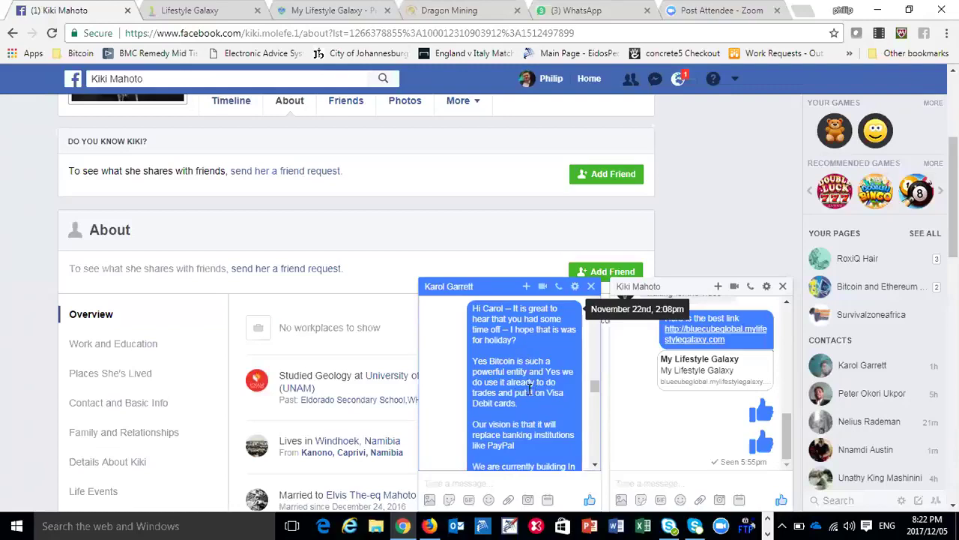
scroll(530, 389, "down", 3)
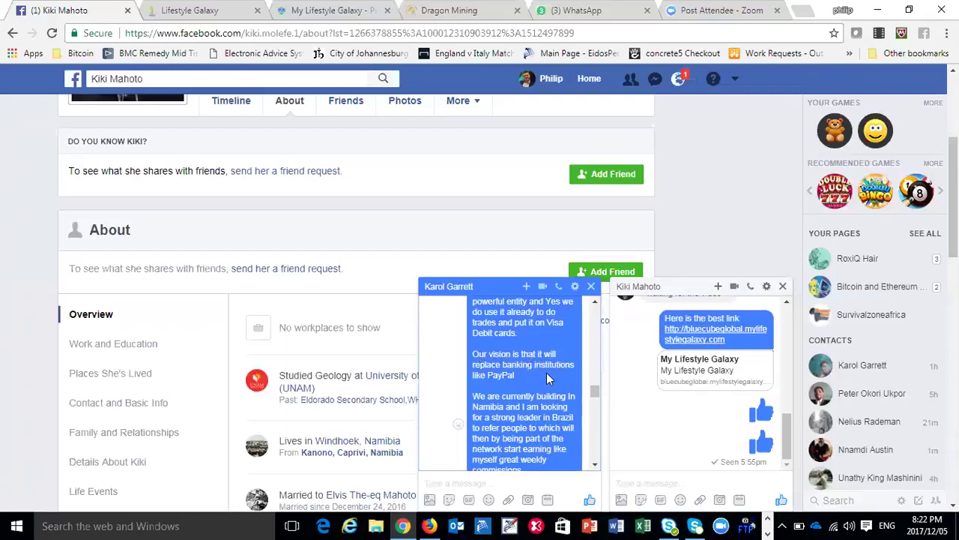
scroll(509, 379, "down", 4)
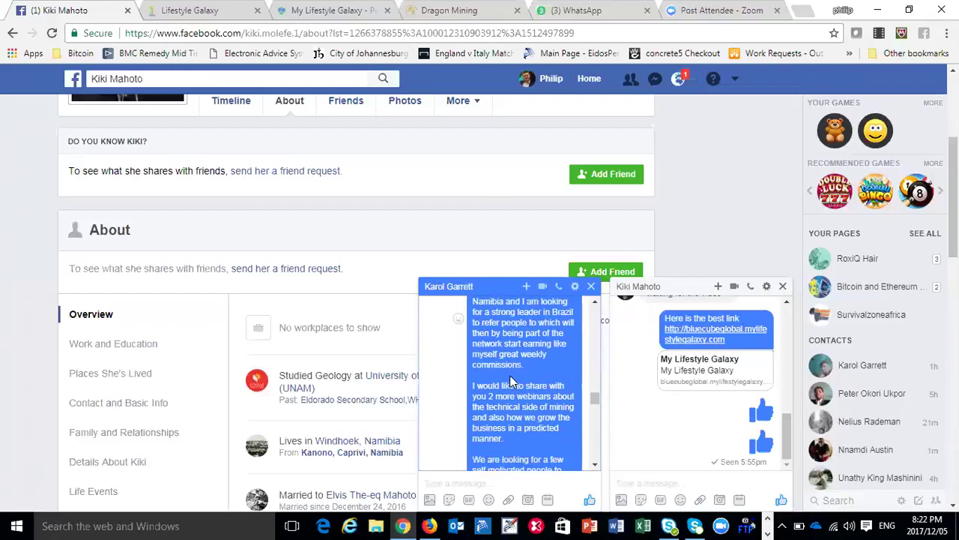
scroll(511, 389, "down", 4)
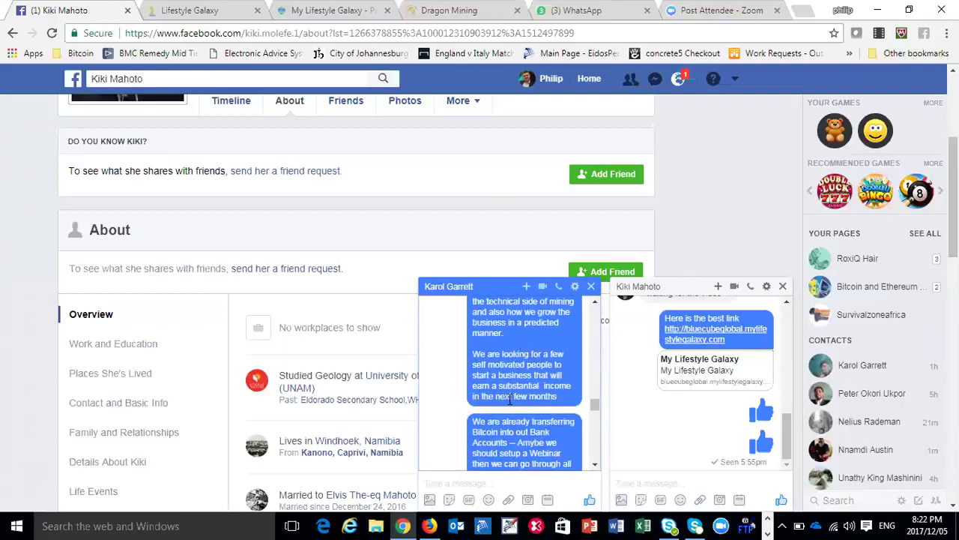
scroll(514, 409, "down", 2)
scroll(516, 402, "down", 2)
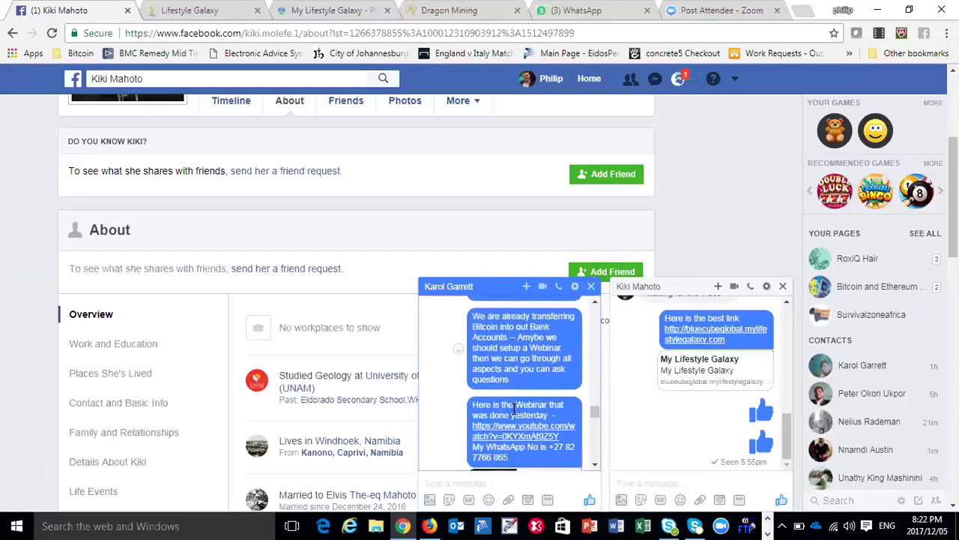
scroll(515, 403, "down", 1)
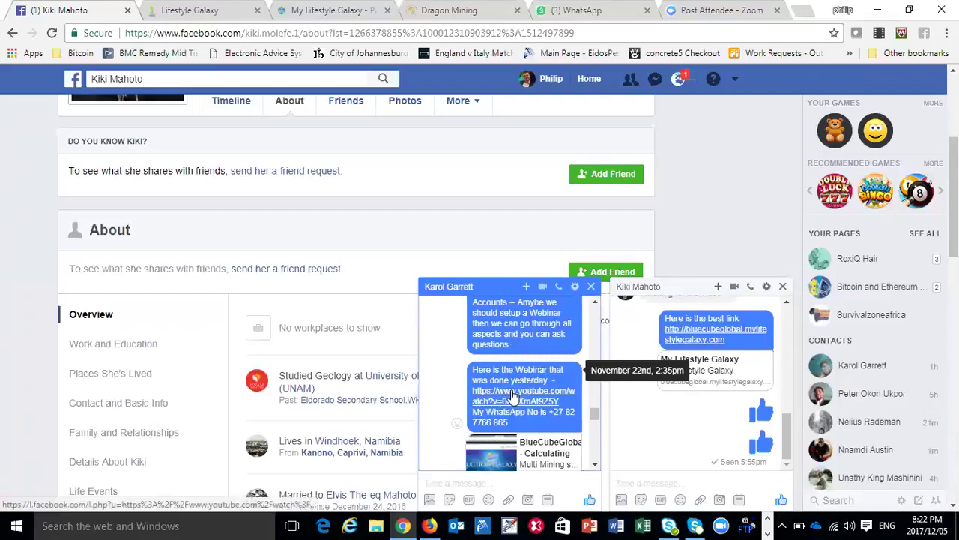
scroll(506, 401, "down", 3)
scroll(506, 401, "down", 1)
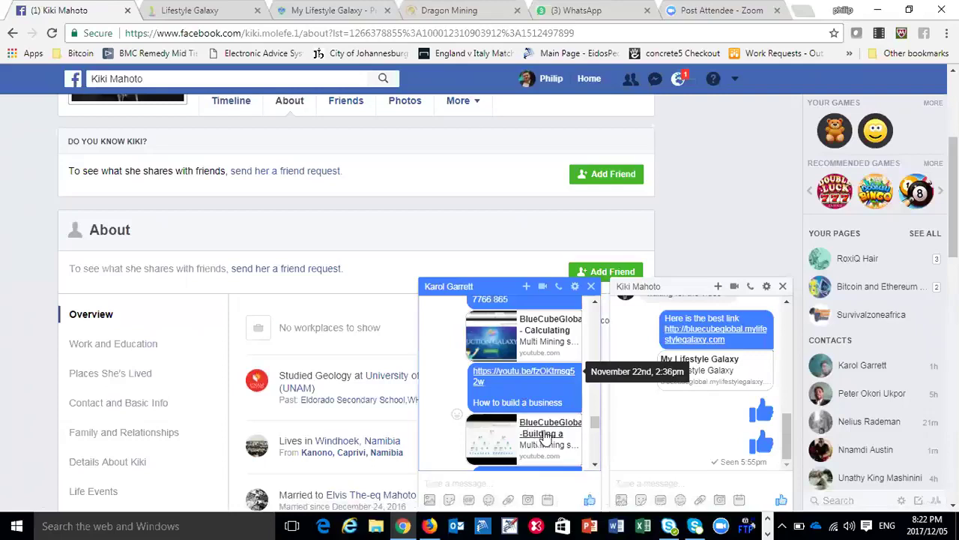
scroll(528, 425, "down", 6)
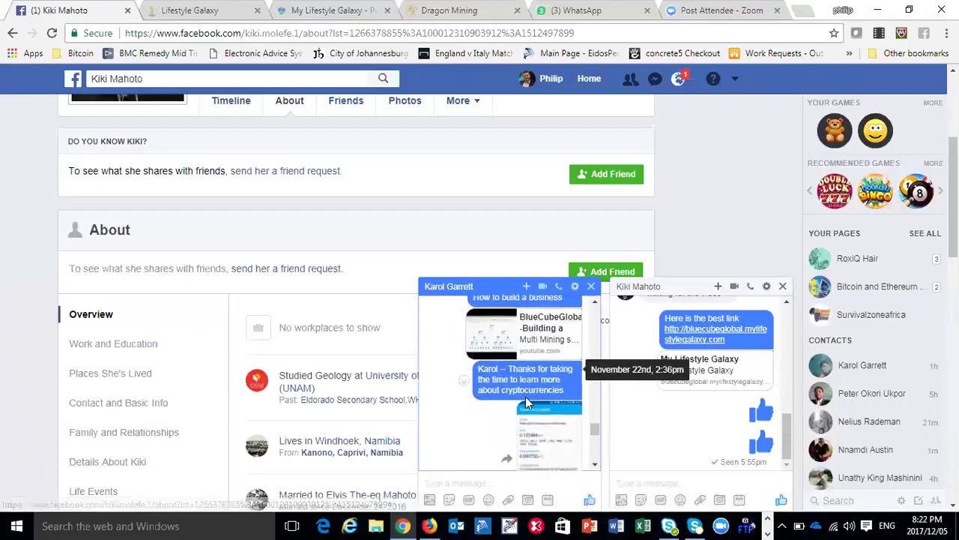
scroll(525, 403, "down", 6)
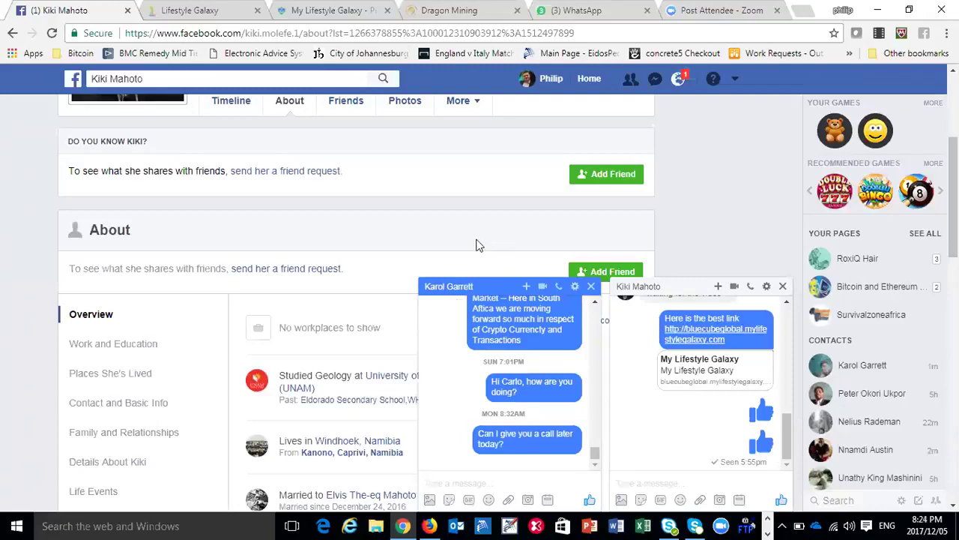
Scroll the chat to its newest message asking for a call later today.
scroll(425, 248, "down", 3)
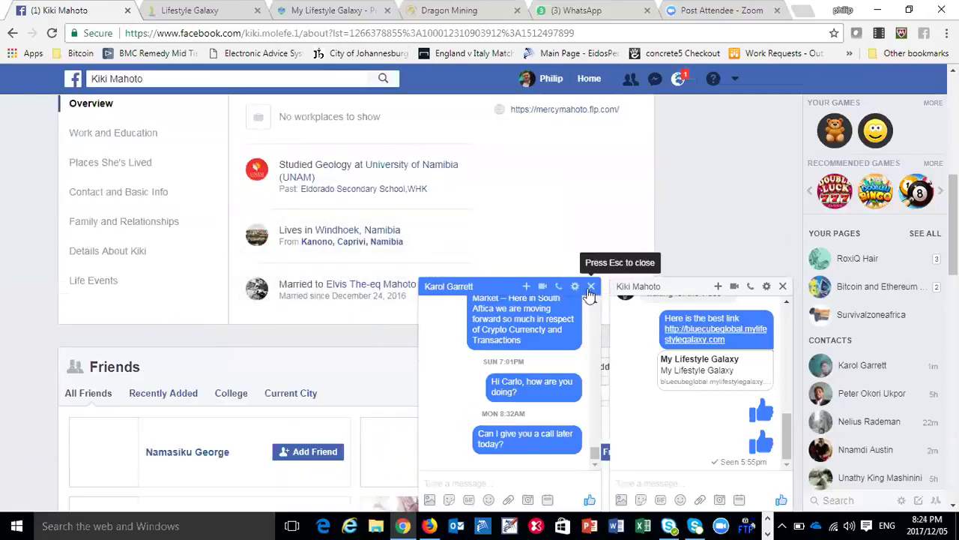
Close the newer chat, return to the profile timeline, and show the account menu of your Pages.
left_click(590, 291)
scroll(457, 296, "down", 3)
scroll(456, 298, "up", 10)
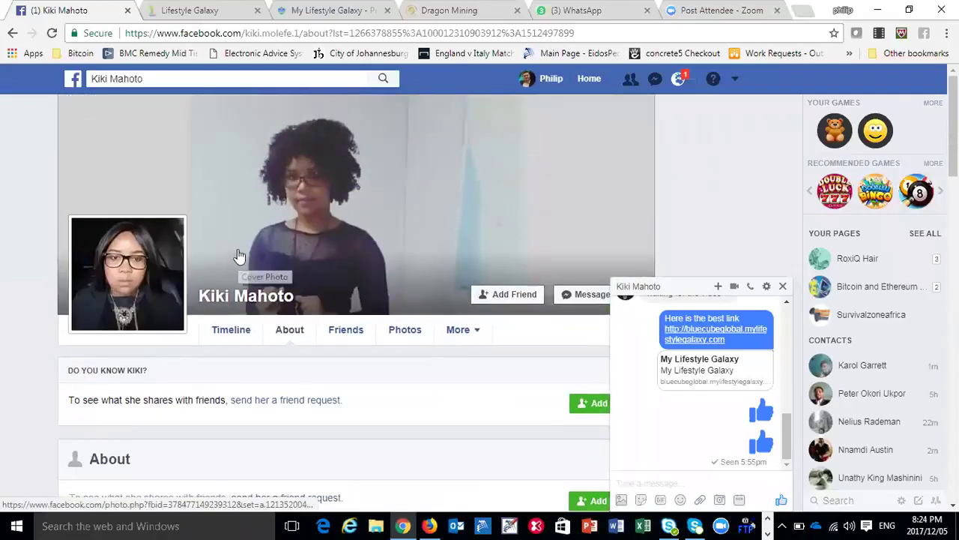
left_click(11, 36)
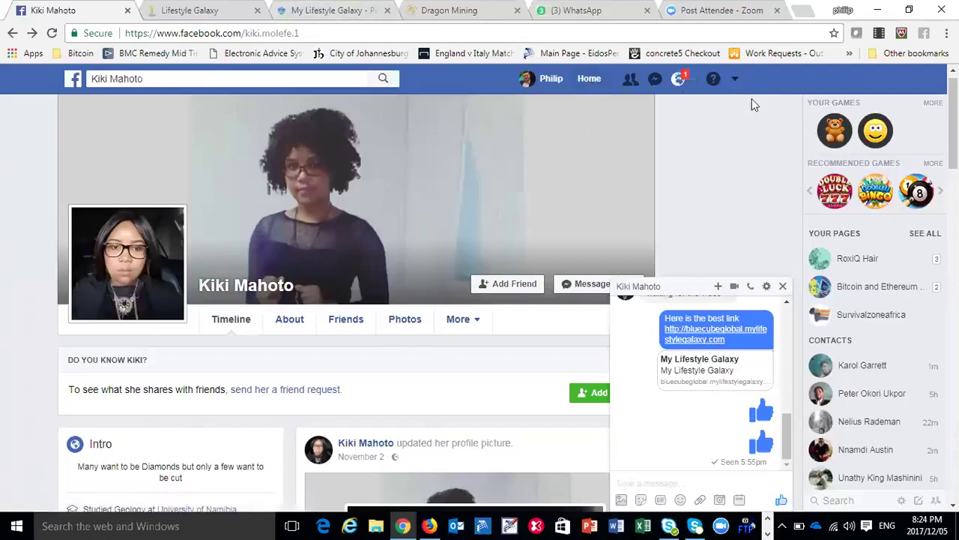
left_click(735, 81)
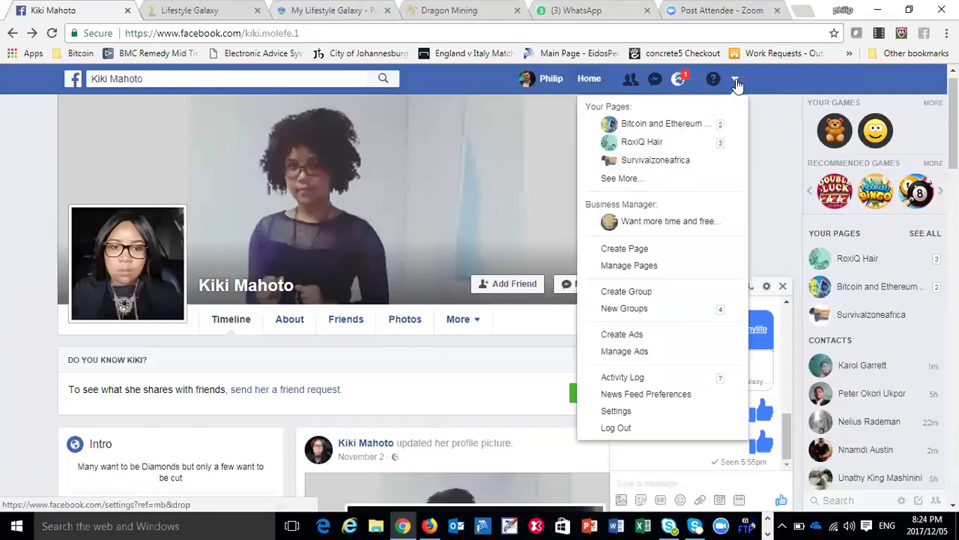
Switch to the Bitcoin and Ethereum explained Page and close the remaining chat window.
left_click(670, 122)
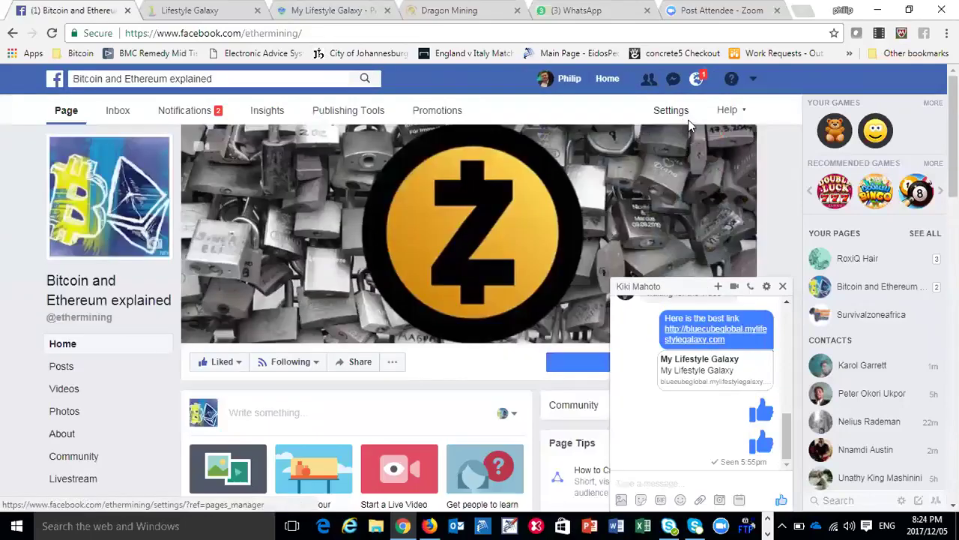
left_click(782, 285)
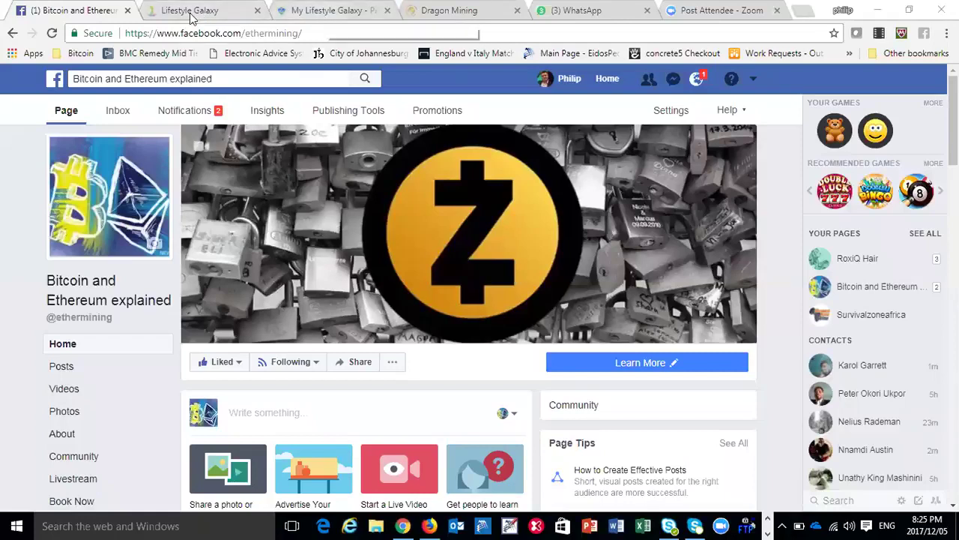
Scroll down the Bitcoin and Ethereum explained Page until the Wonderful day video autoplays.
scroll(466, 247, "down", 3)
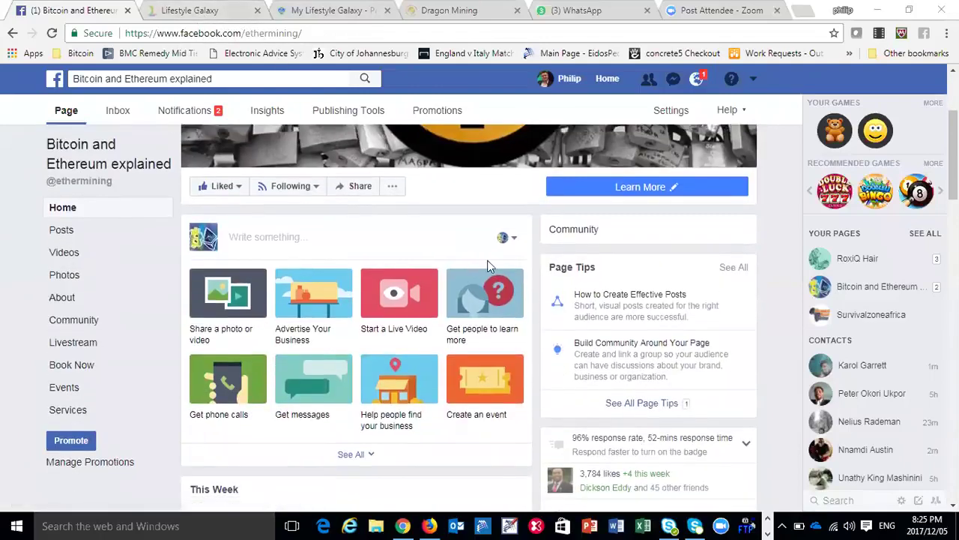
scroll(495, 262, "down", 3)
scroll(488, 271, "down", 5)
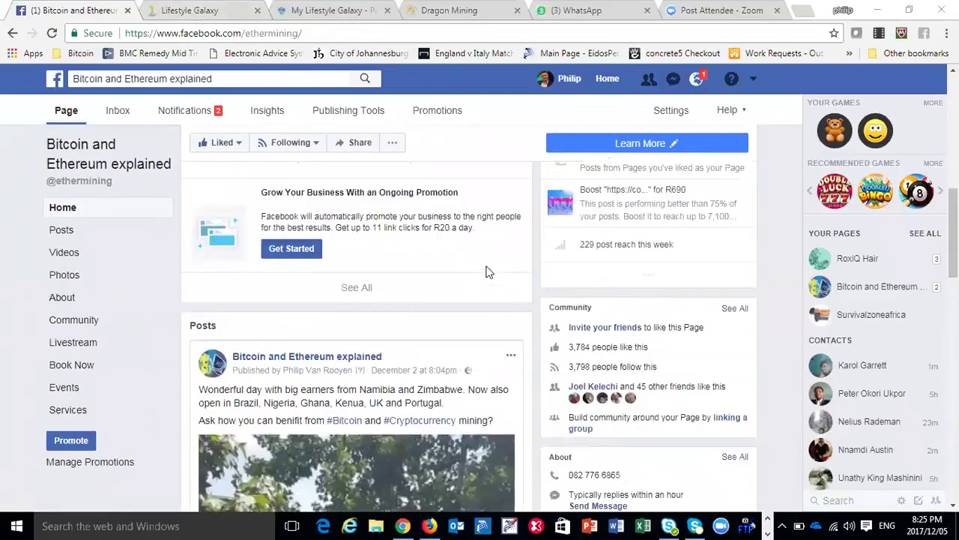
scroll(420, 322, "down", 1)
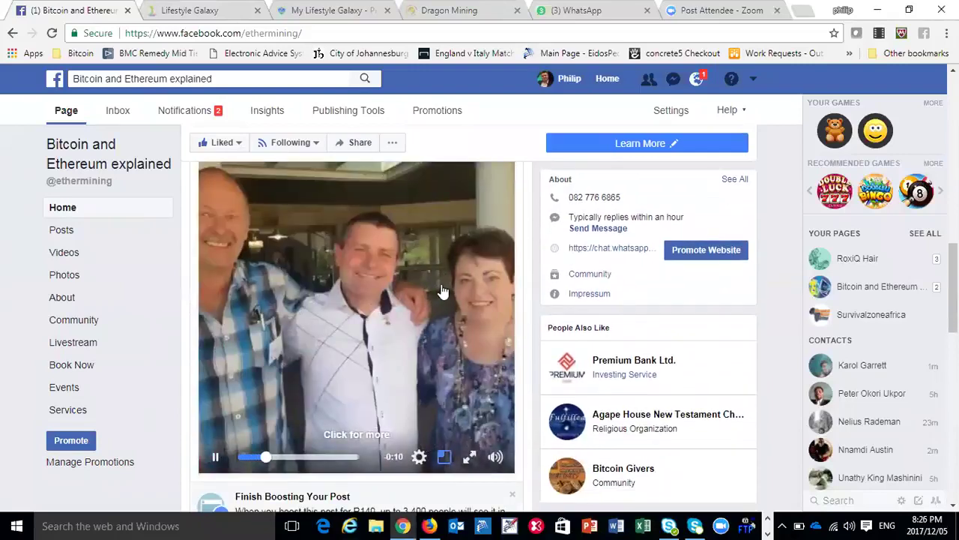
scroll(432, 300, "down", 1)
scroll(431, 300, "down", 1)
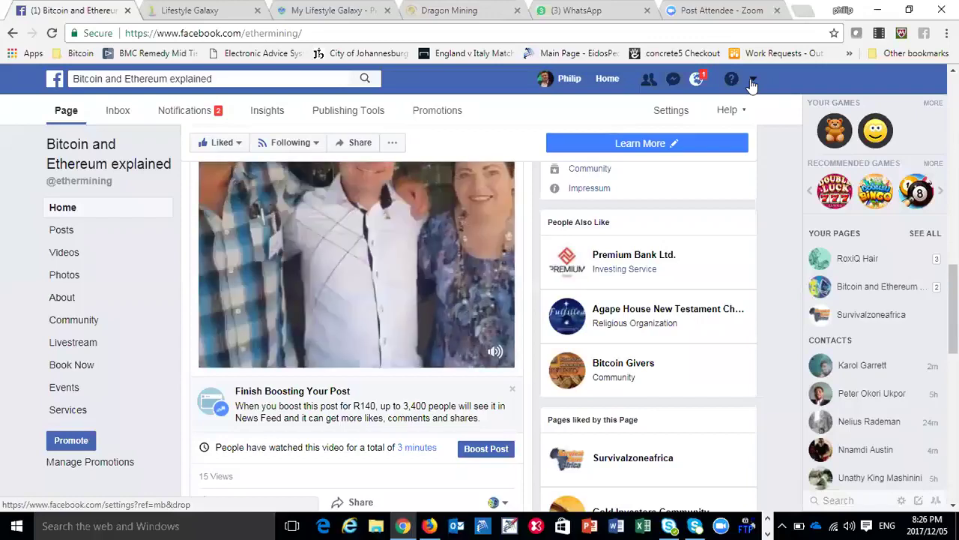
Show the account menu of your Pages, then select the current web address for replacement.
left_click(752, 81)
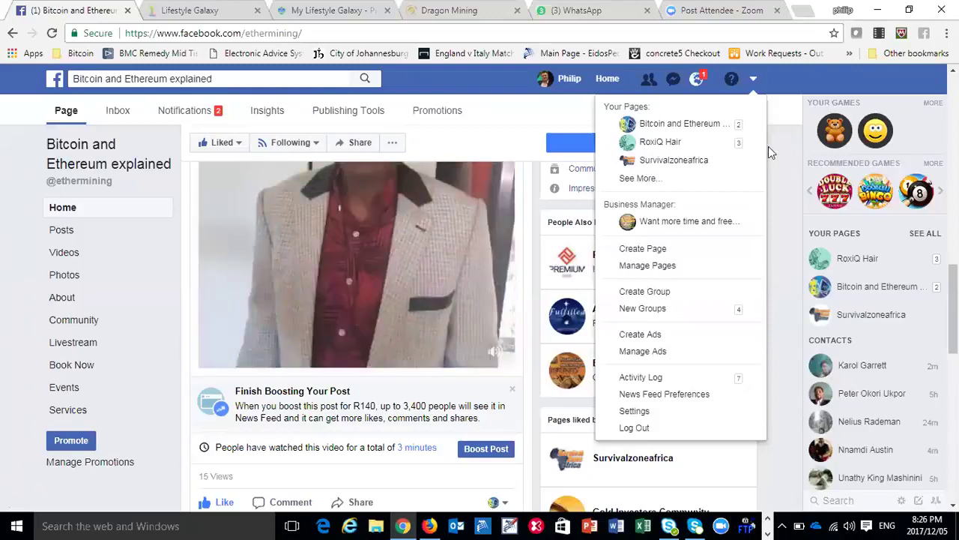
left_click(328, 32)
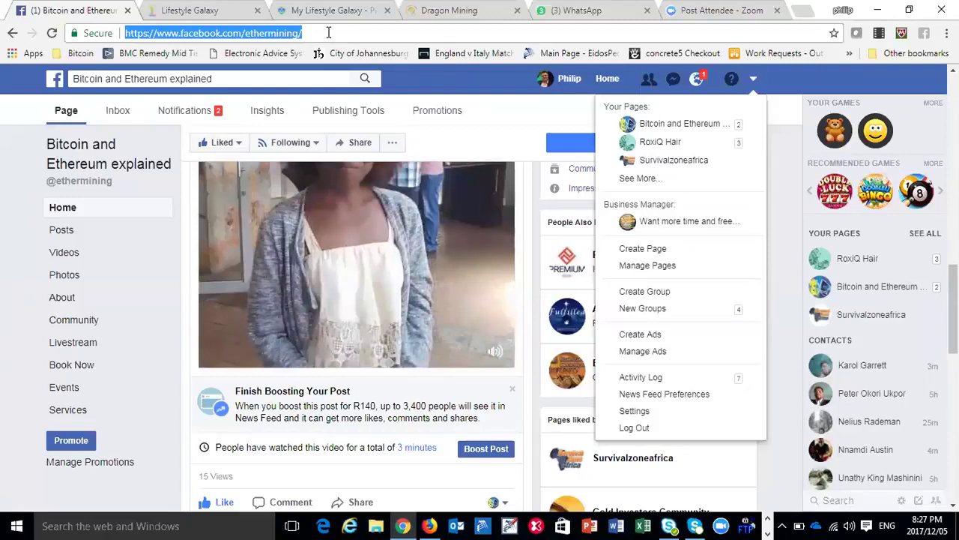
Abandon the ACES Leave Grid spreadsheet loaded from the 'spread' suggestion and return to the Bitcoin and Ethereum explained Page.
type("spr")
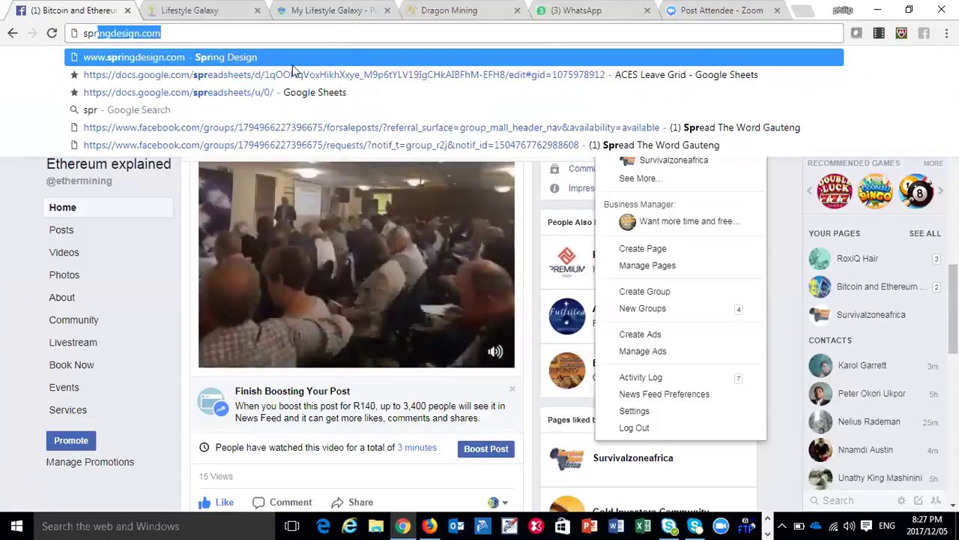
type("e")
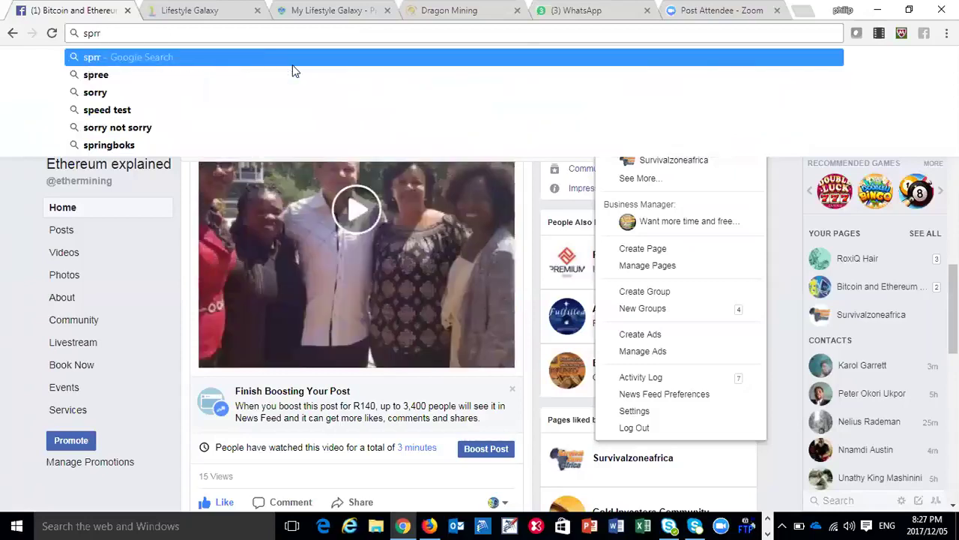
type("ad")
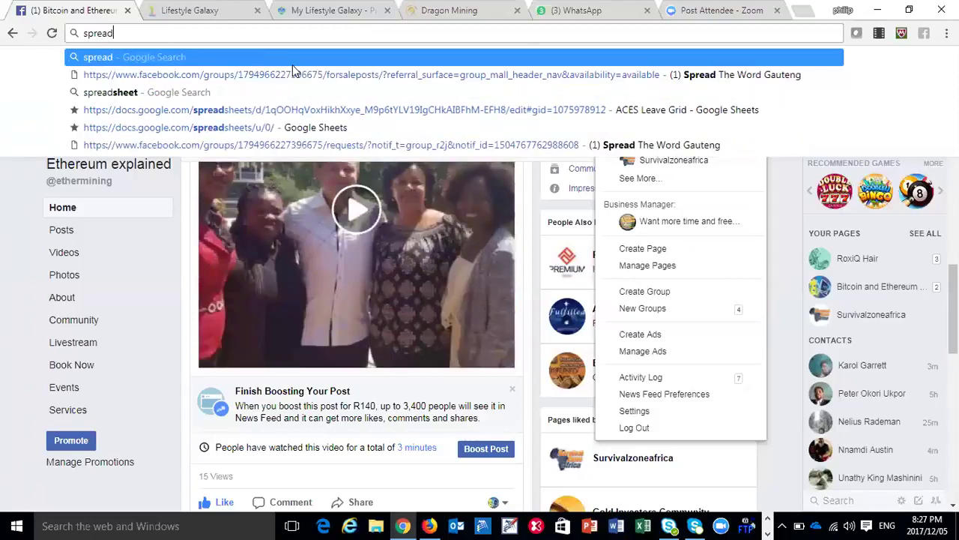
left_click(263, 114)
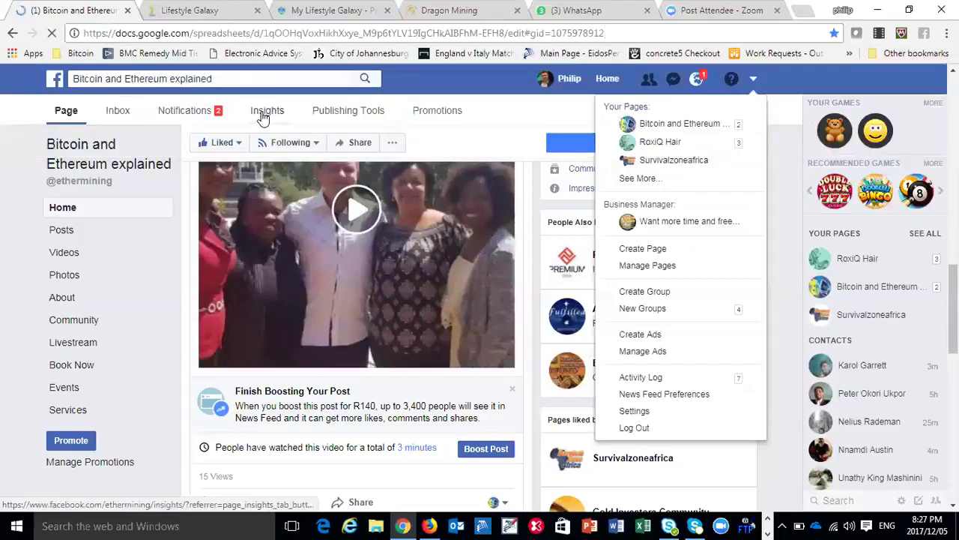
left_click(228, 33)
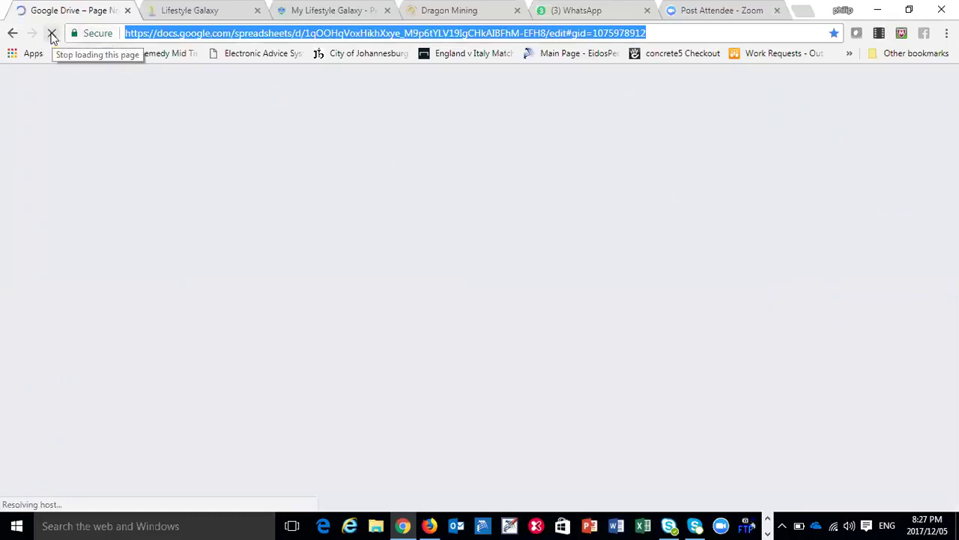
left_click(51, 33)
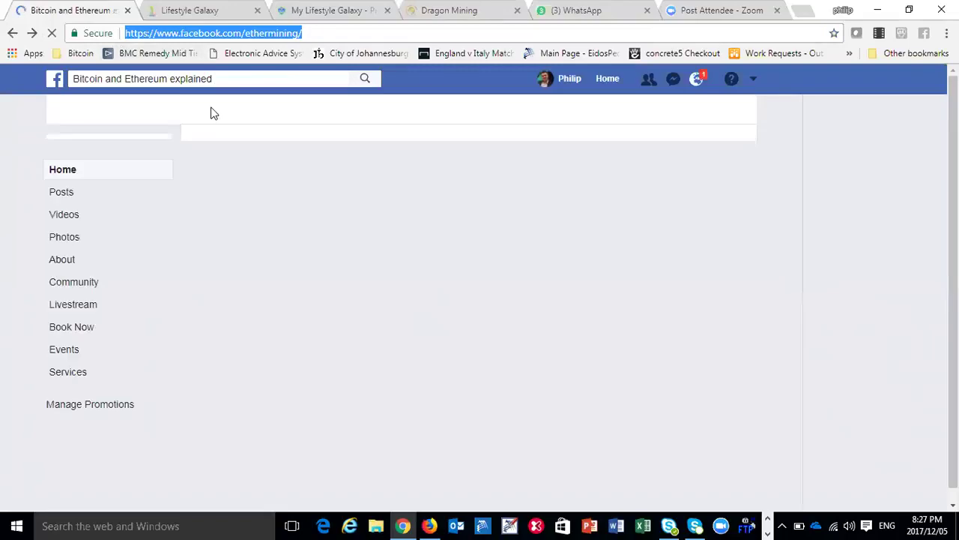
Replace the Facebook search with 'spread the word gauteng' and open the Spread The Word Gauteng group.
left_click(199, 80)
triple_click(199, 81)
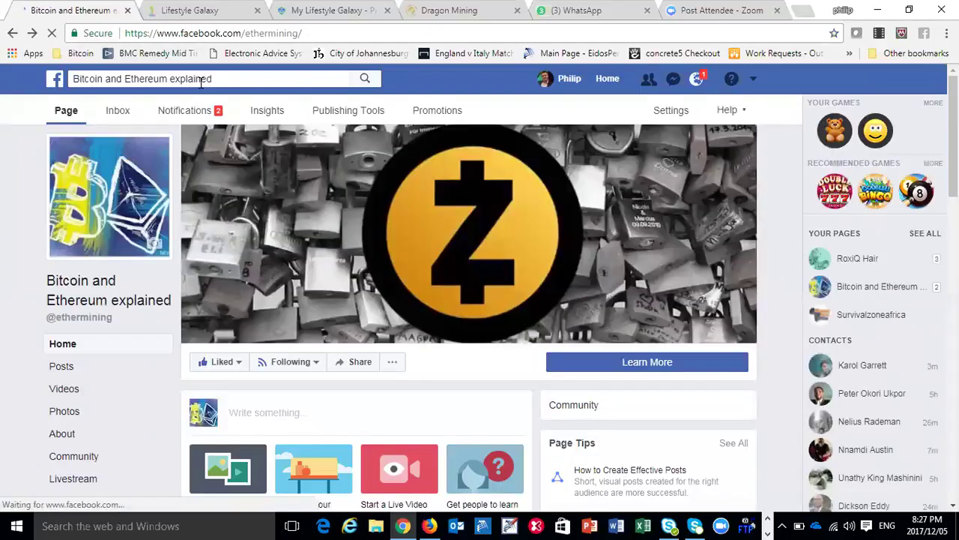
left_click(201, 81)
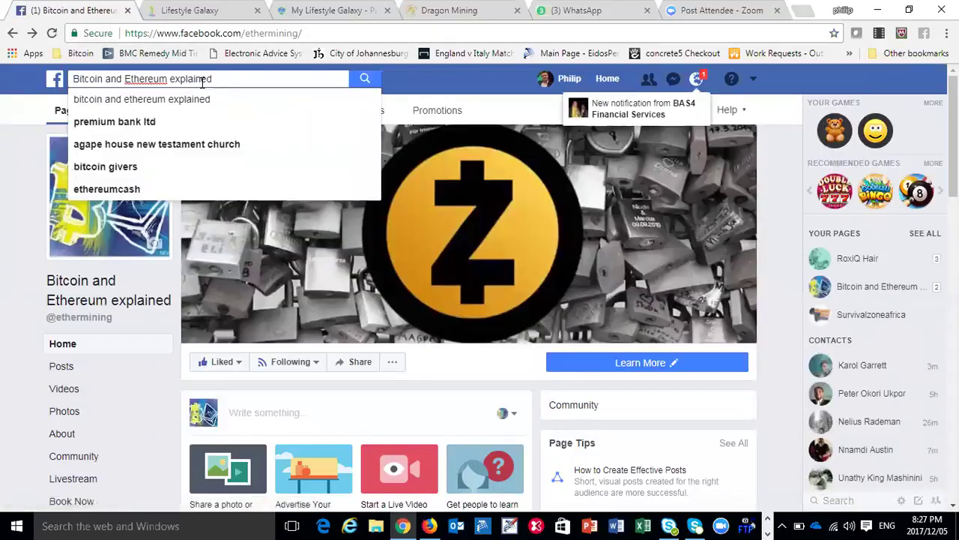
triple_click(202, 81)
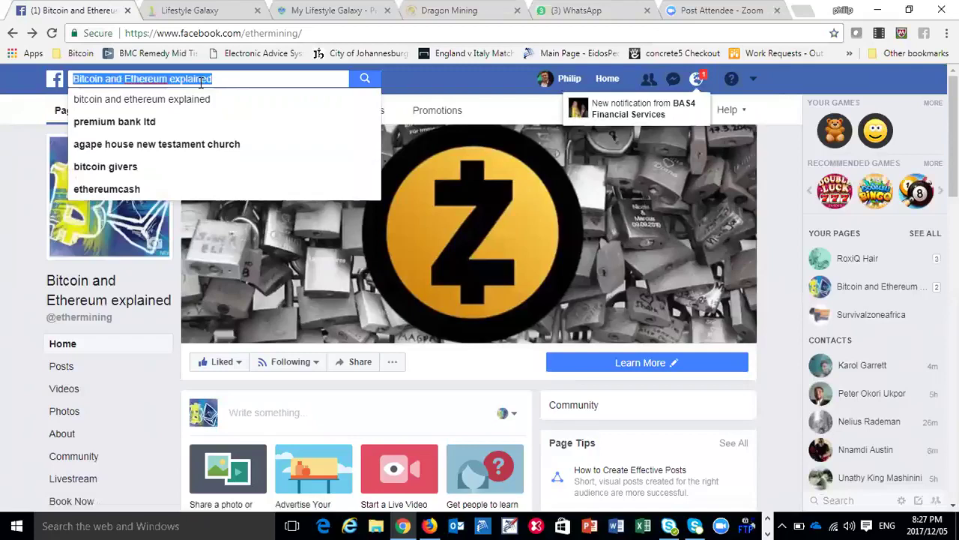
type("spre")
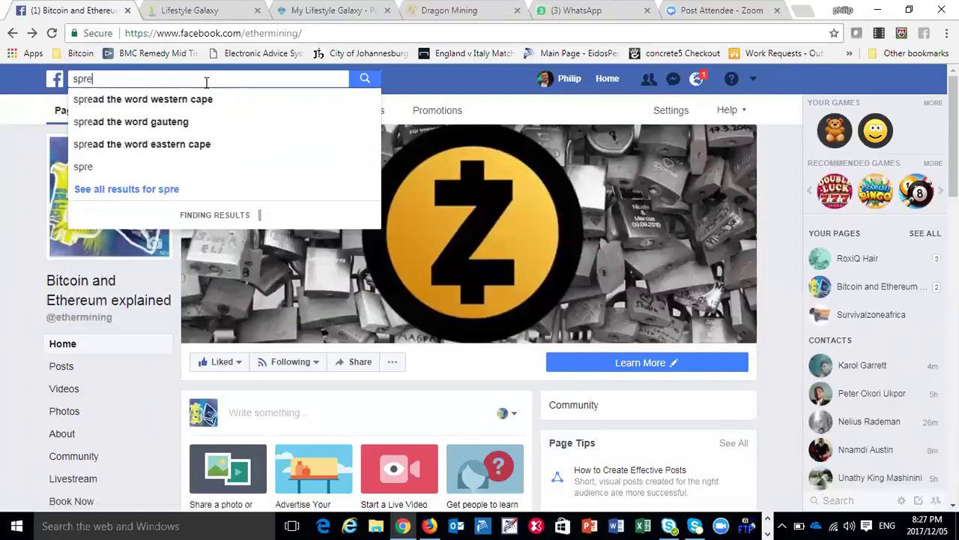
left_click(188, 126)
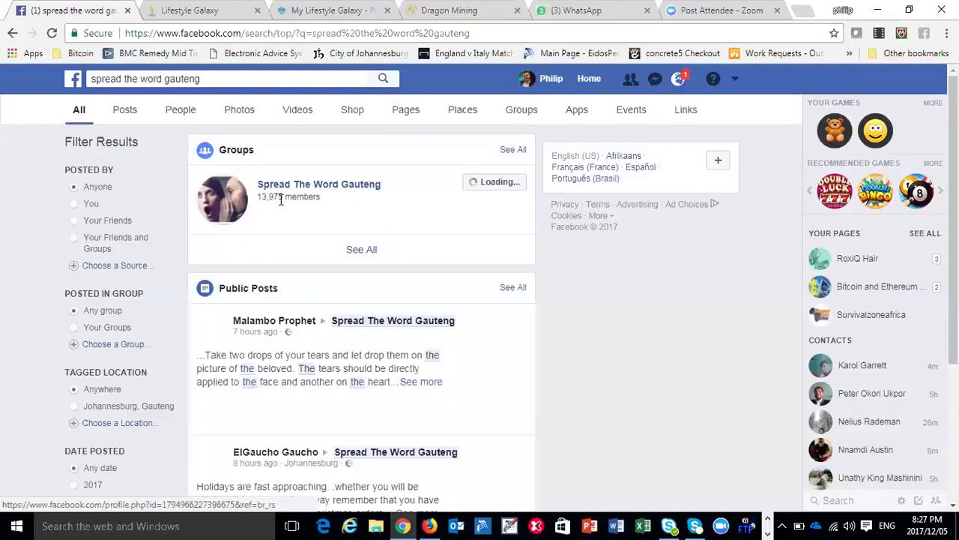
left_click(314, 187)
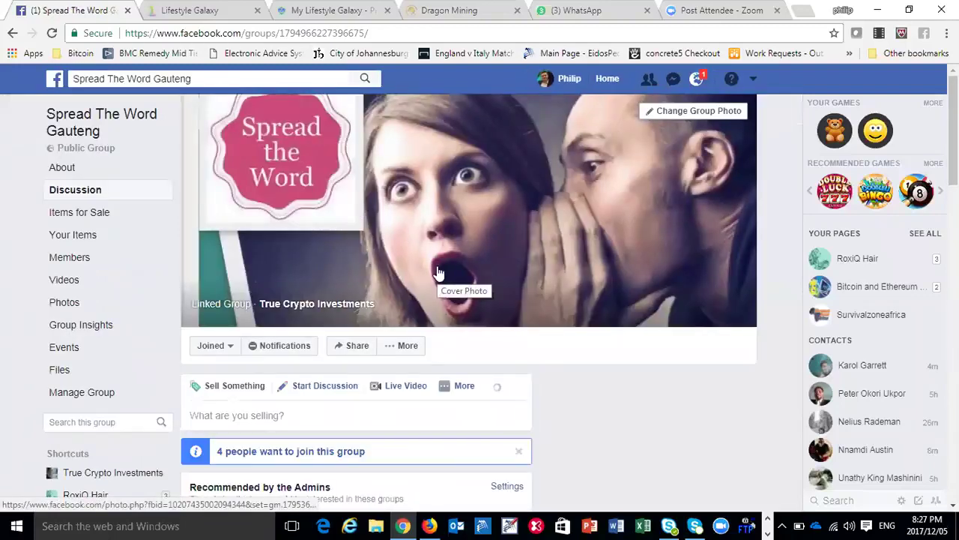
Approve all 4 pending member requests for Spread The Word Gauteng and confirm adding them.
scroll(438, 272, "down", 1)
scroll(438, 272, "down", 2)
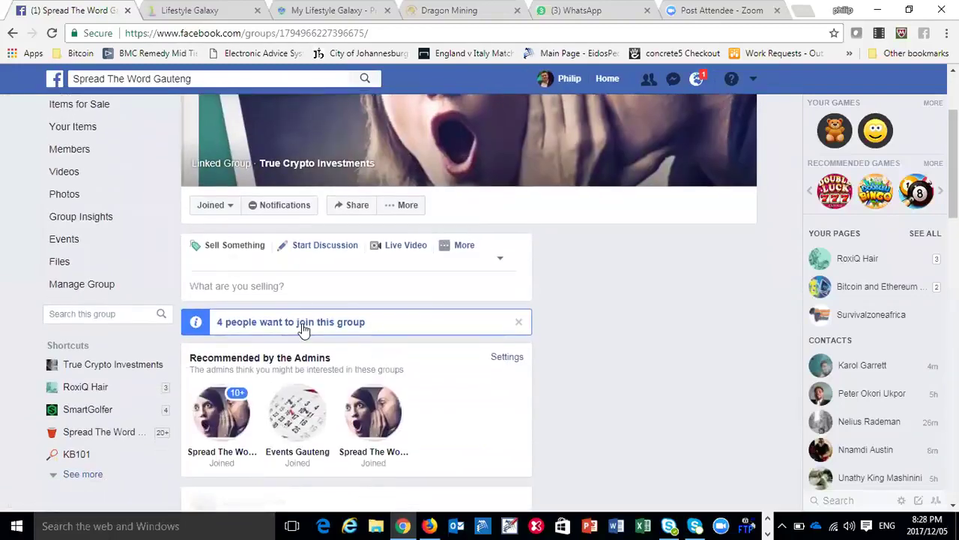
left_click(304, 326)
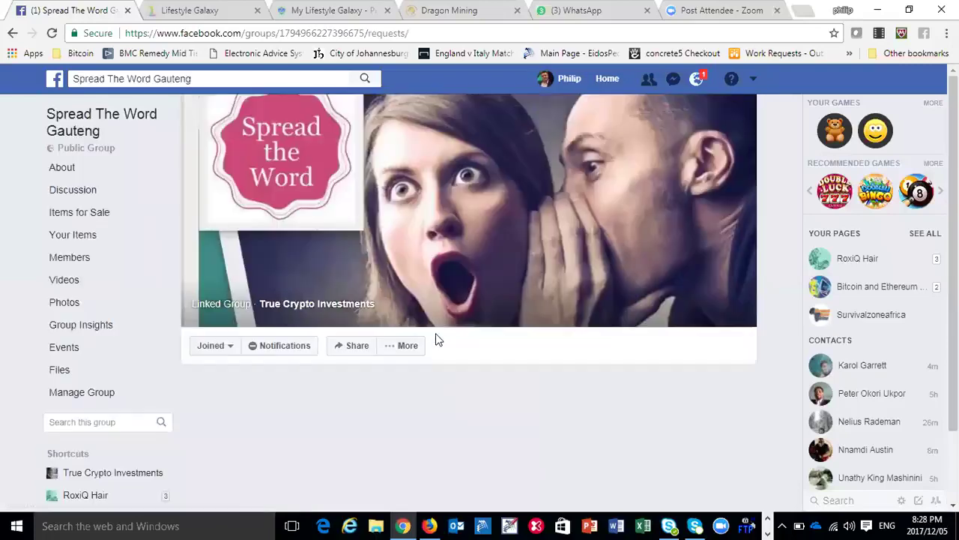
scroll(448, 353, "down", 2)
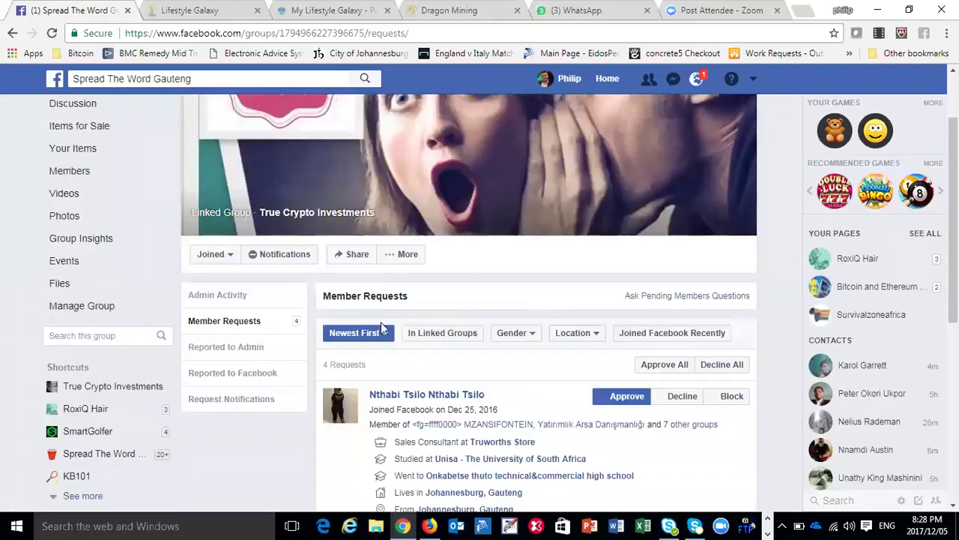
left_click(664, 365)
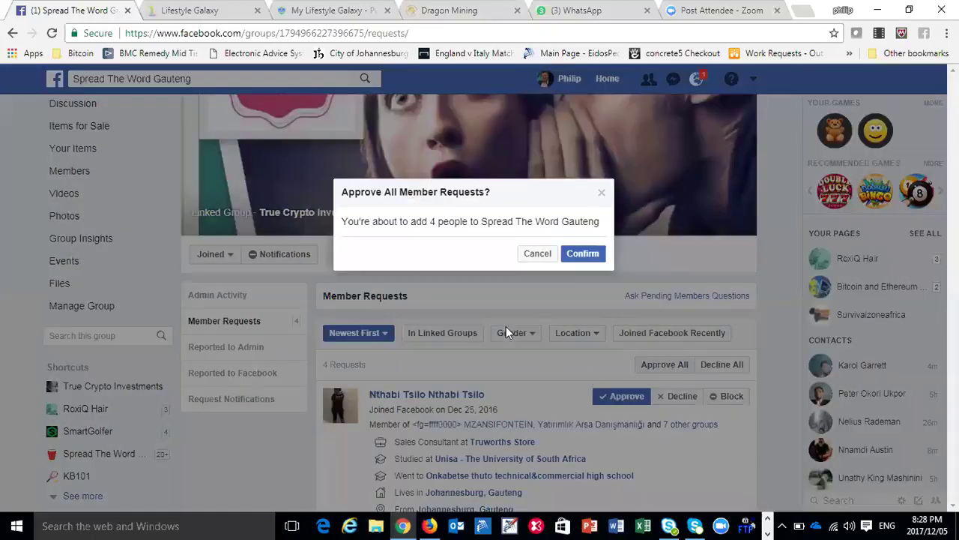
left_click(580, 255)
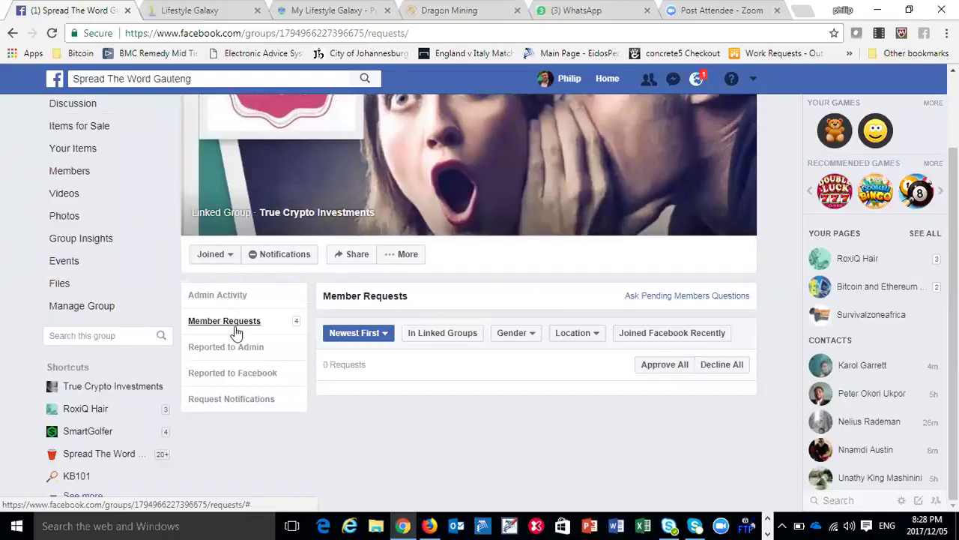
scroll(207, 277, "up", 2)
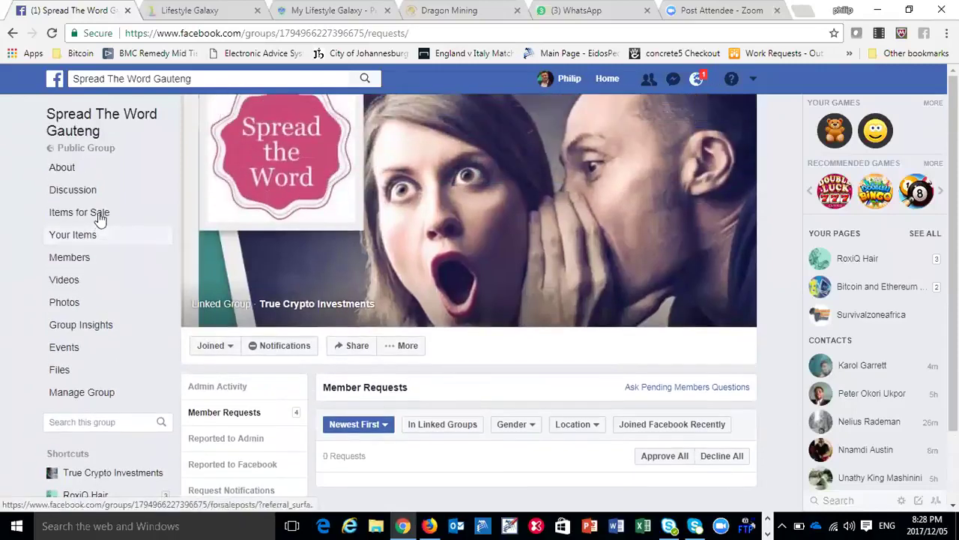
Check the group's About page, then browse its Items for Sale, topped by the R6,500 Fourways studio.
left_click(65, 169)
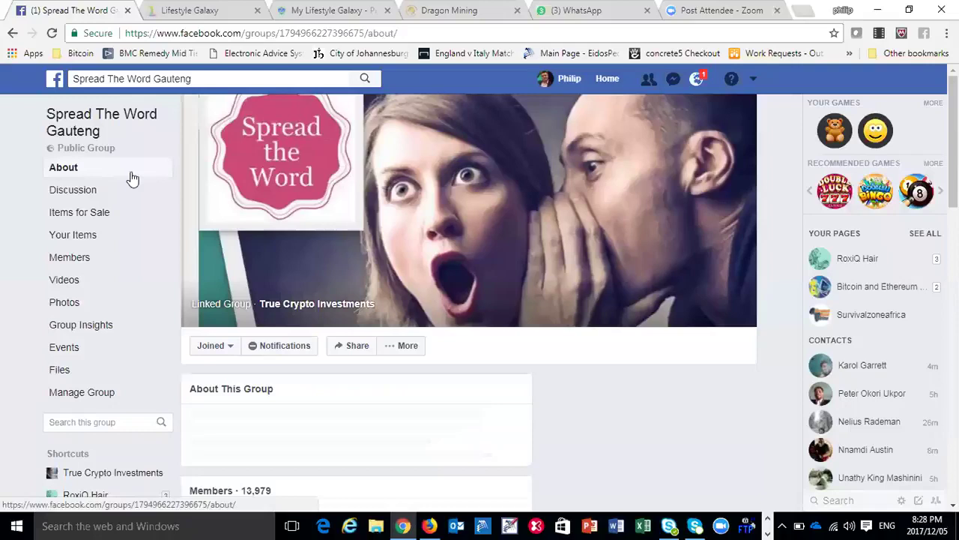
scroll(380, 320, "down", 1)
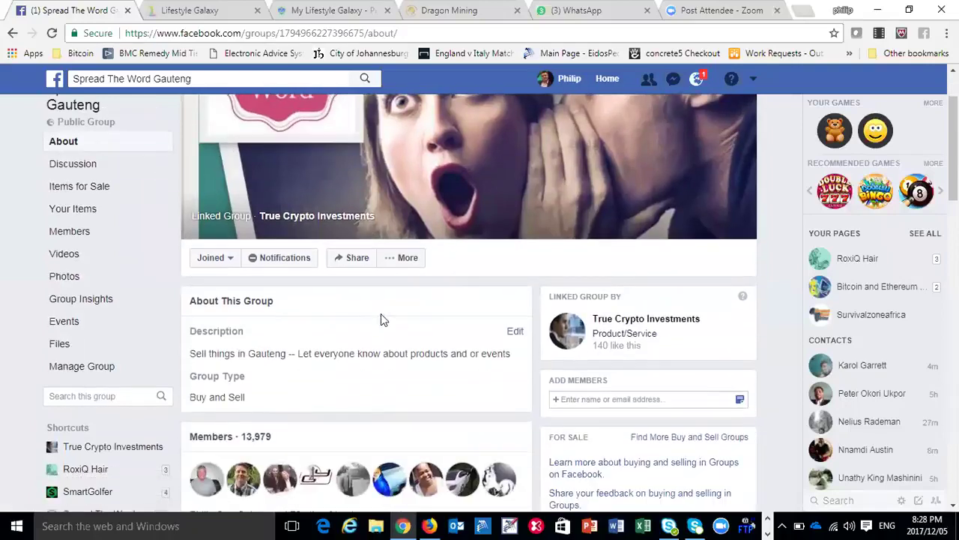
left_click(65, 164)
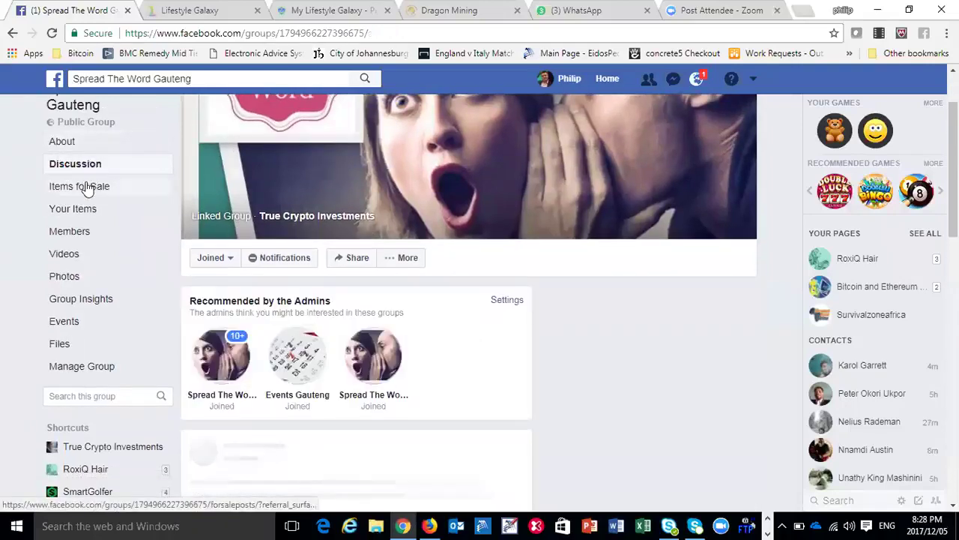
left_click(88, 188)
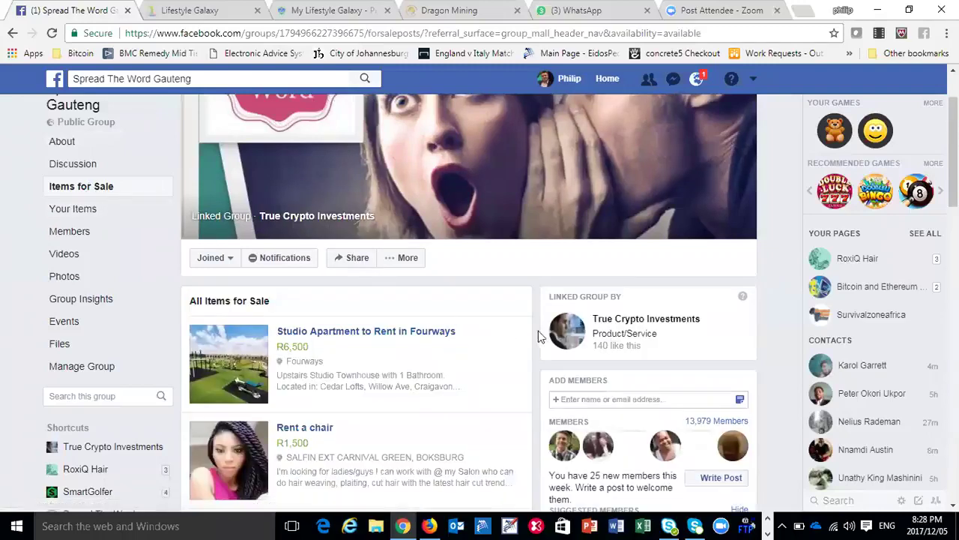
scroll(464, 341, "down", 3)
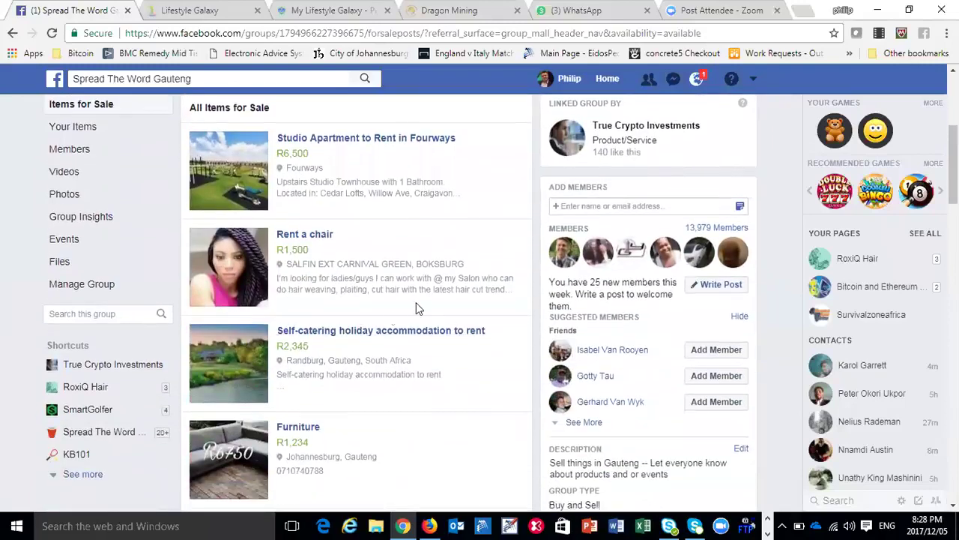
scroll(417, 367, "down", 2)
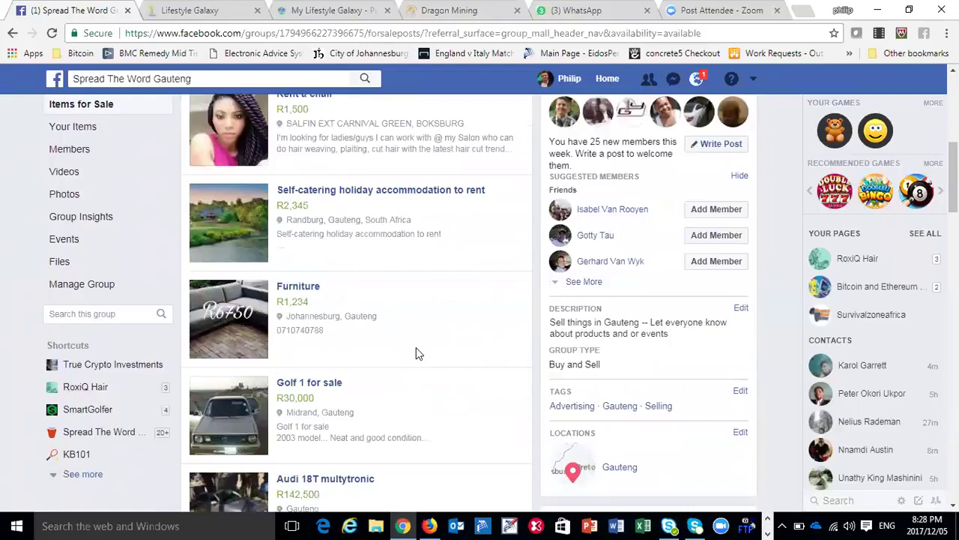
scroll(437, 336, "up", 3)
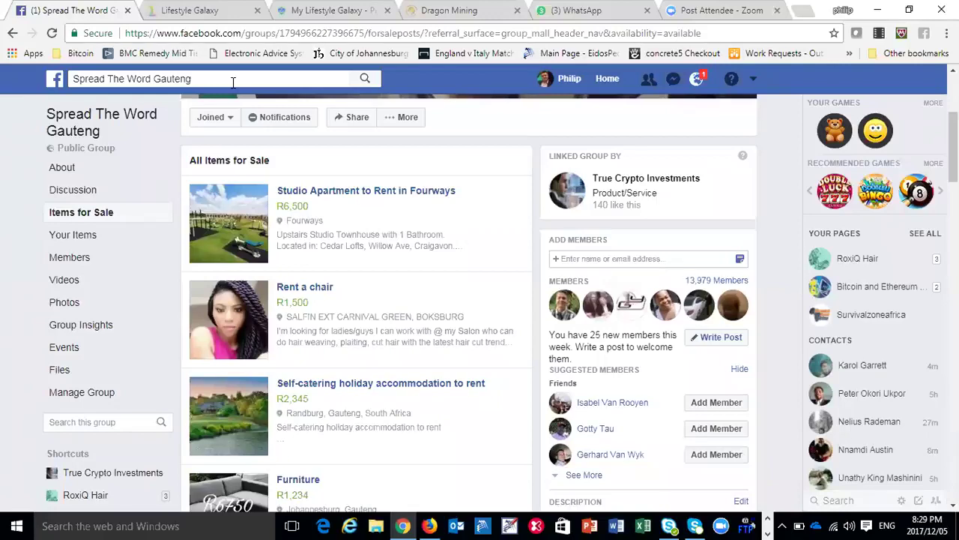
In a new tab, go to the autocompleted My Lifestyle Galaxy site and open Member Login.
left_click(805, 10)
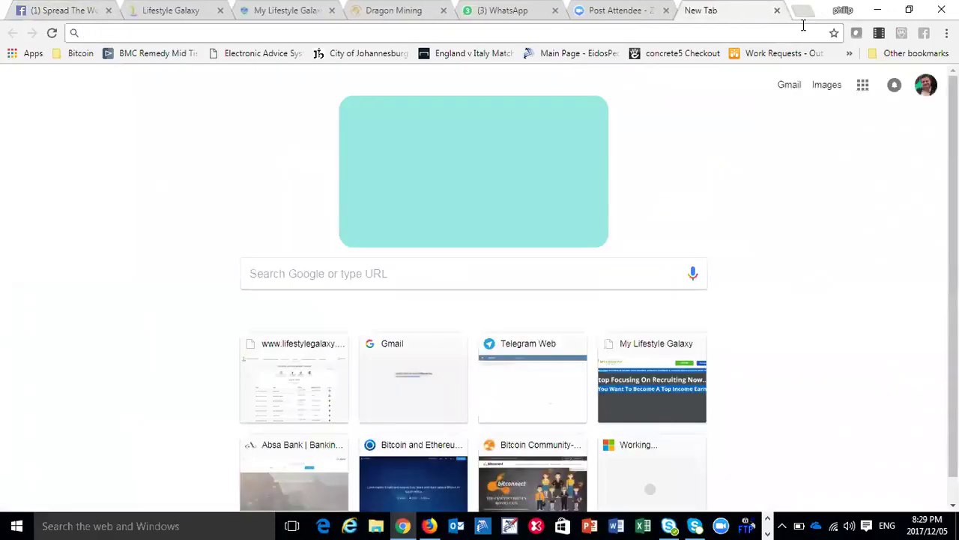
type("m")
key("Return")
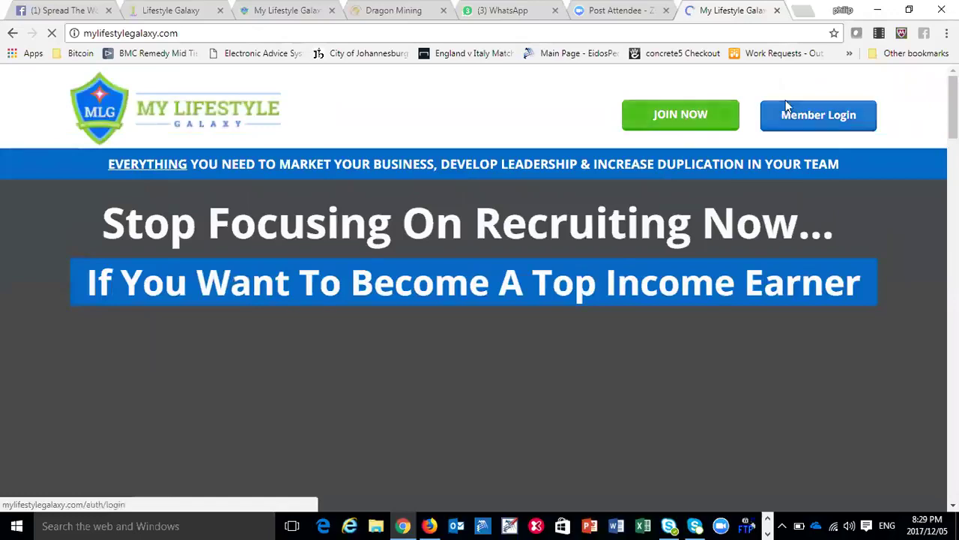
left_click(830, 118)
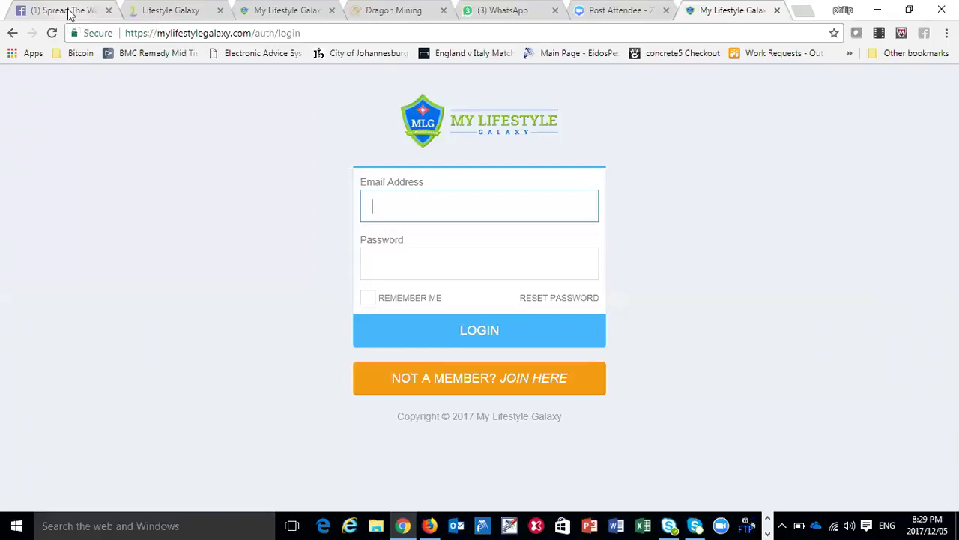
Log in with the saved e-mail address and the account password.
type("b")
key("Down")
key("Tab")
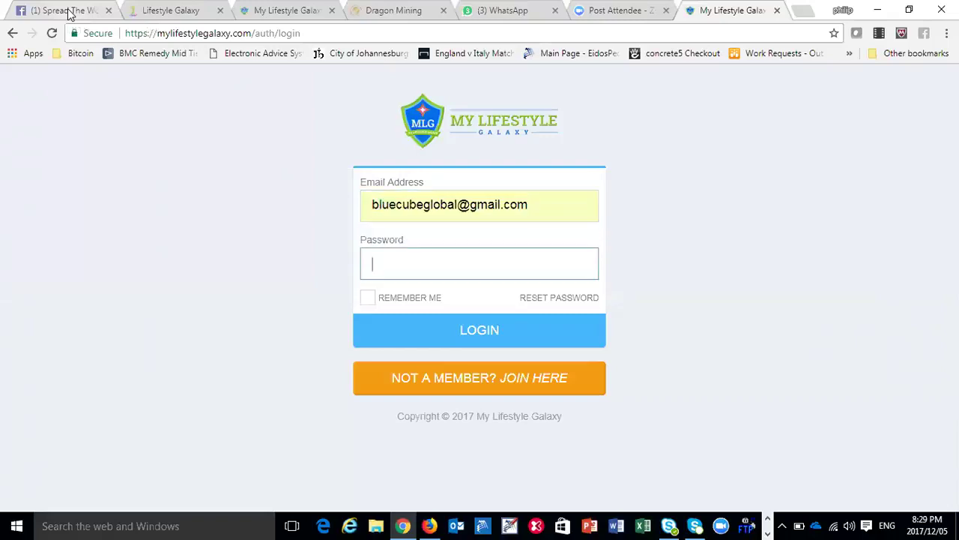
type("***********")
key("Return")
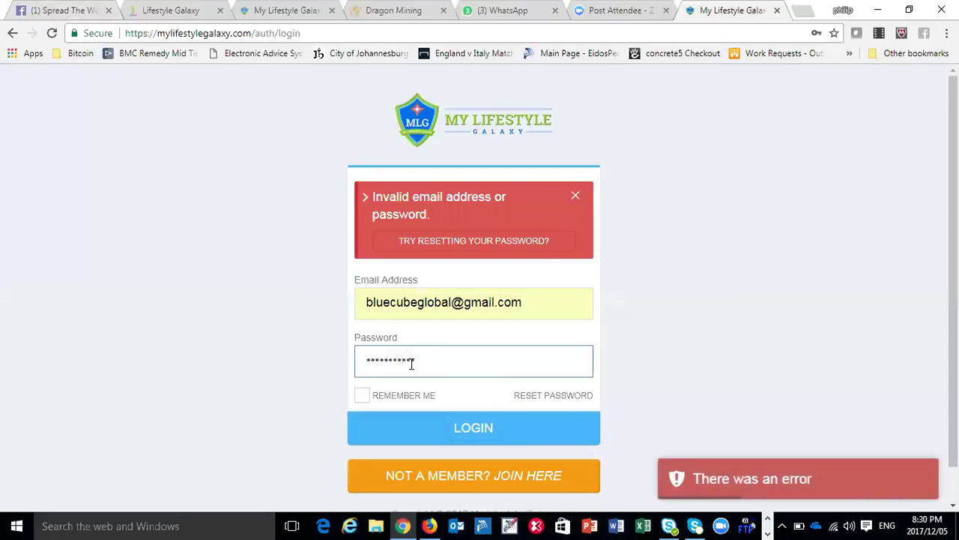
Retype the rejected password and submit again to reach the member dashboard.
double_click(411, 361)
type("******")
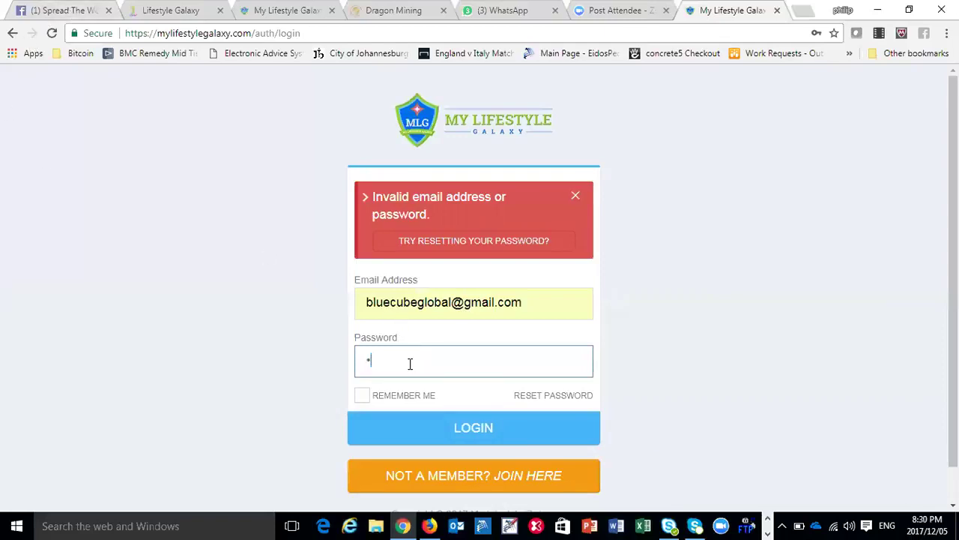
type("*****")
key("Return")
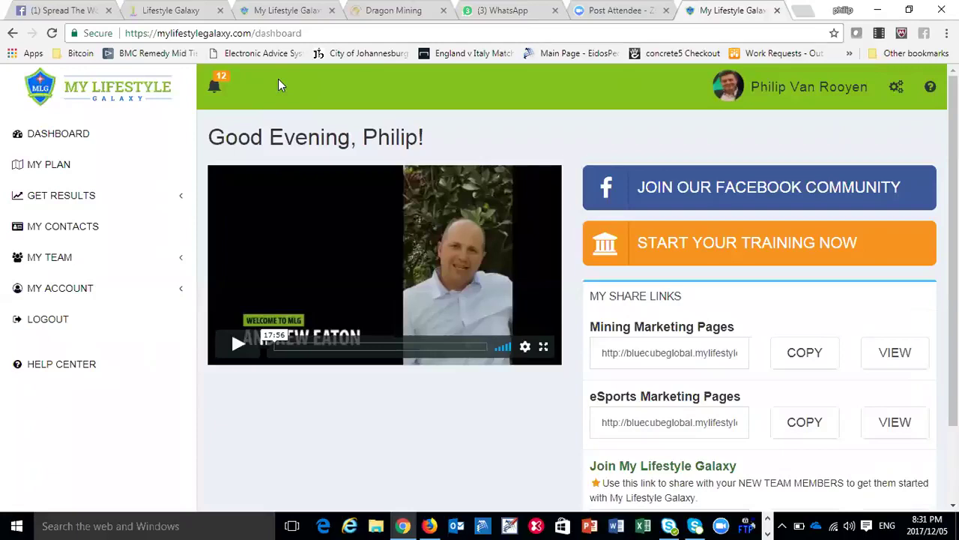
From the notification bell, open the contact behind the 'GET STARTED WITH STRATEGY 2' notification.
left_click(215, 86)
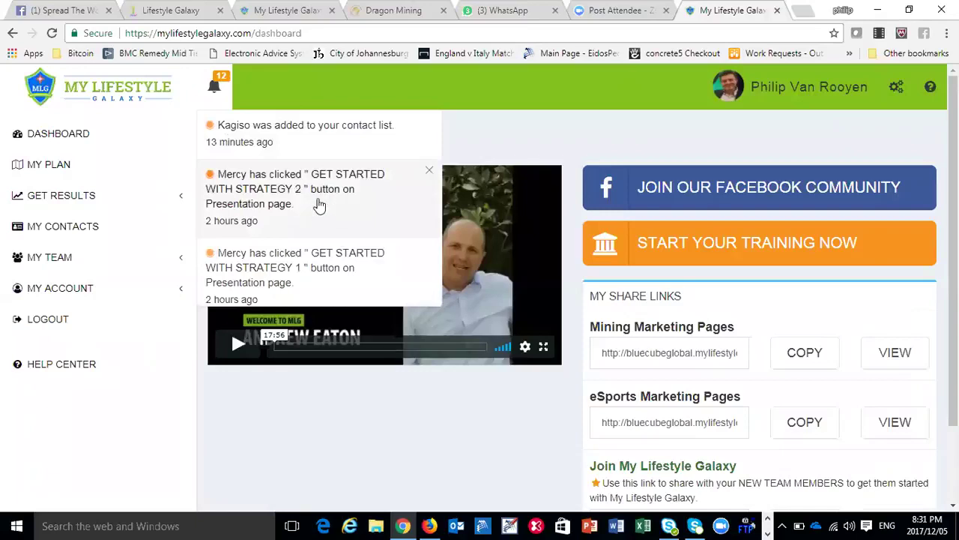
left_click(262, 199)
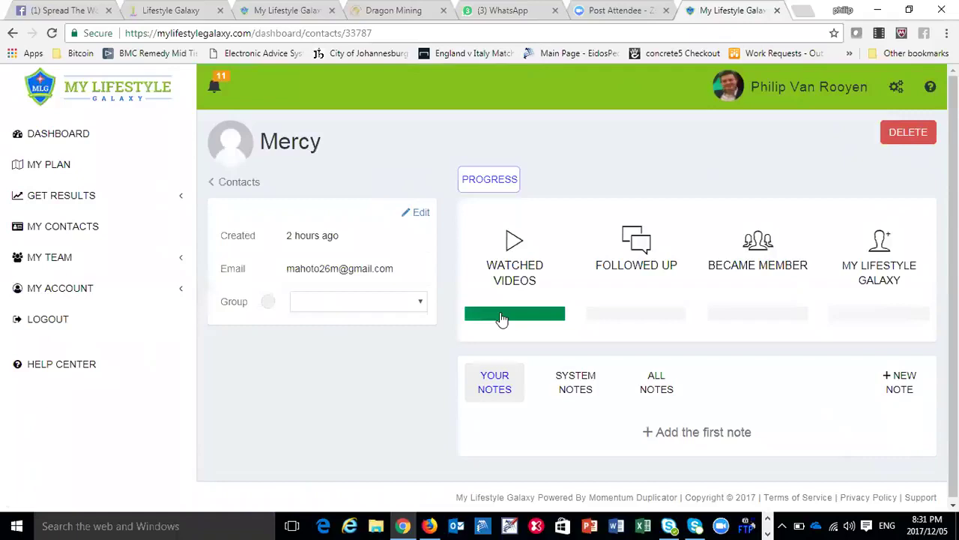
Select the contact's whole e-mail address on the record, then leave the page via the top bar.
double_click(360, 271)
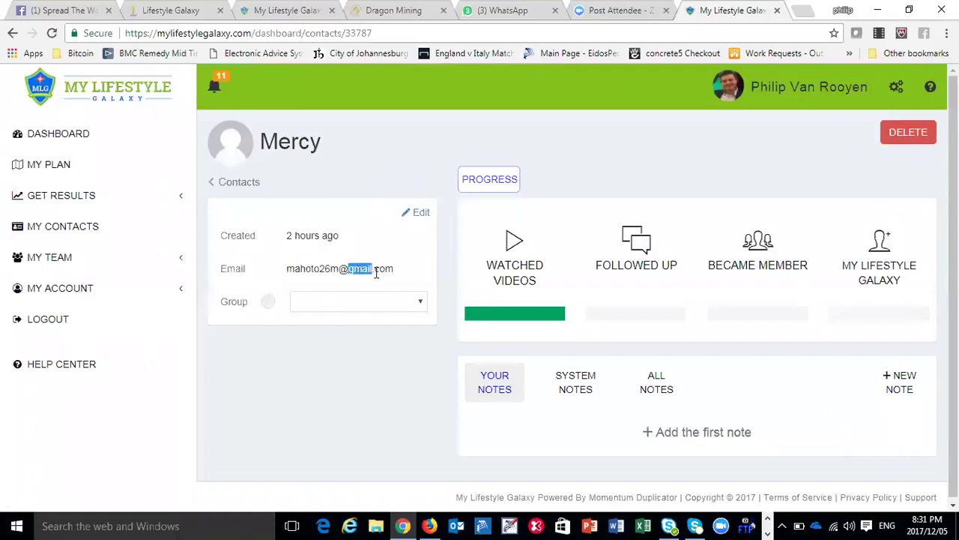
left_click_drag(392, 270, 288, 272)
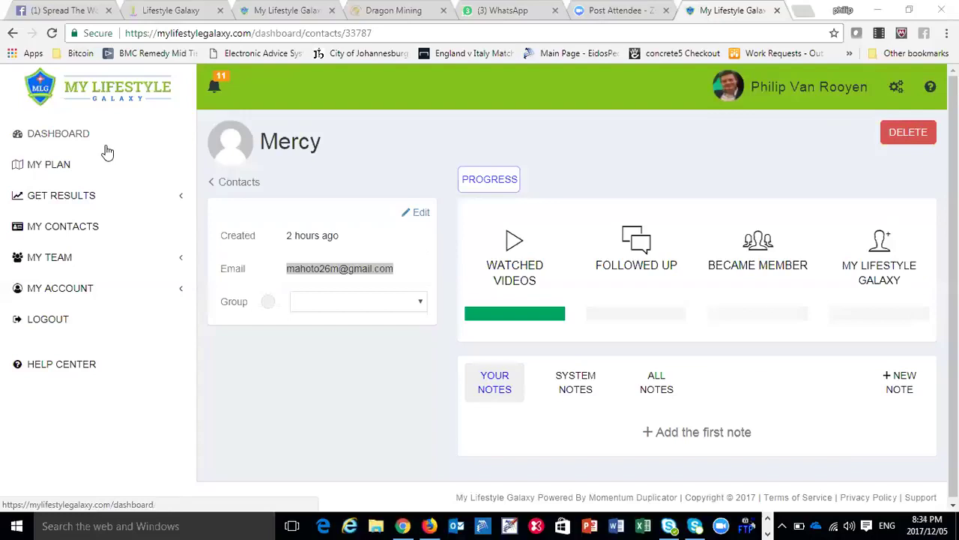
left_click(897, 87)
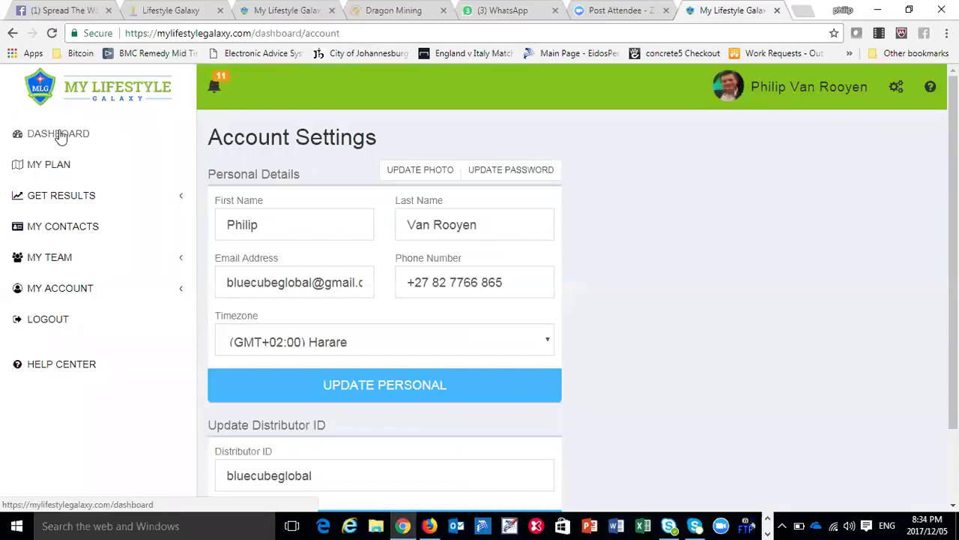
Go via Dashboard to the My Plan Momentum Planner page, then open Get Results > Training.
left_click(64, 140)
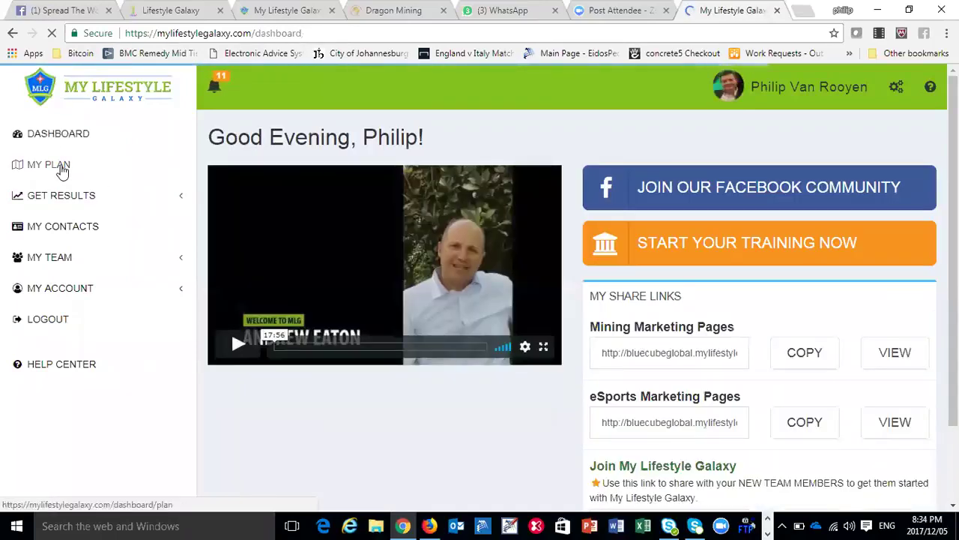
left_click(62, 168)
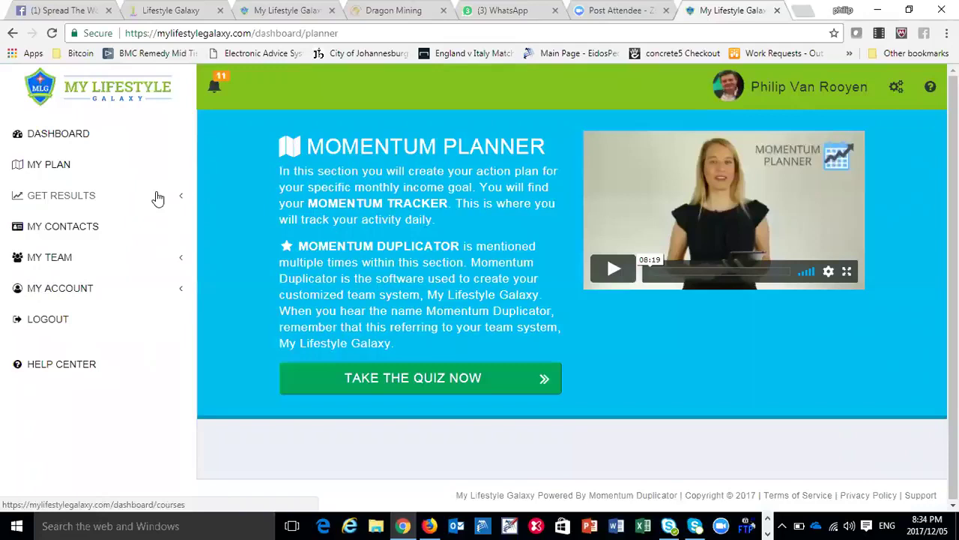
left_click(77, 201)
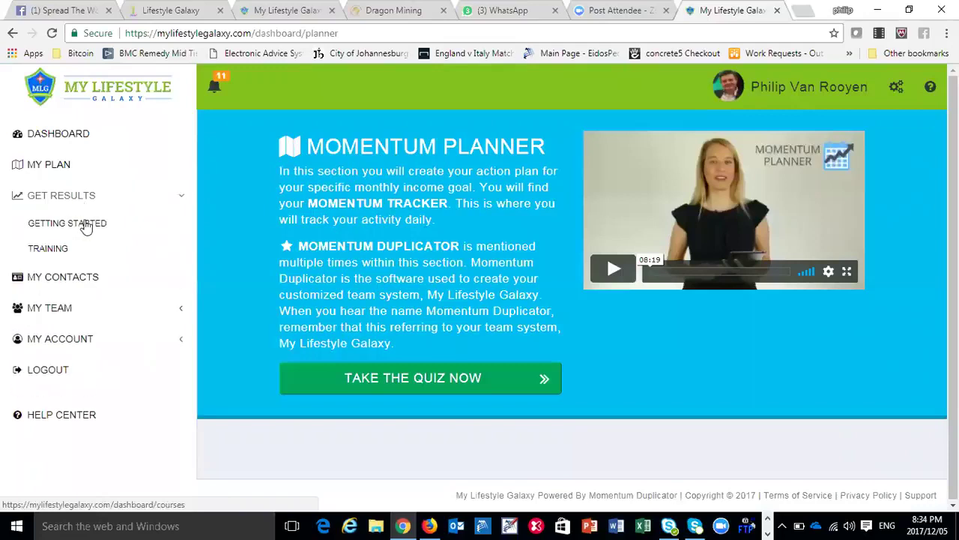
left_click(60, 252)
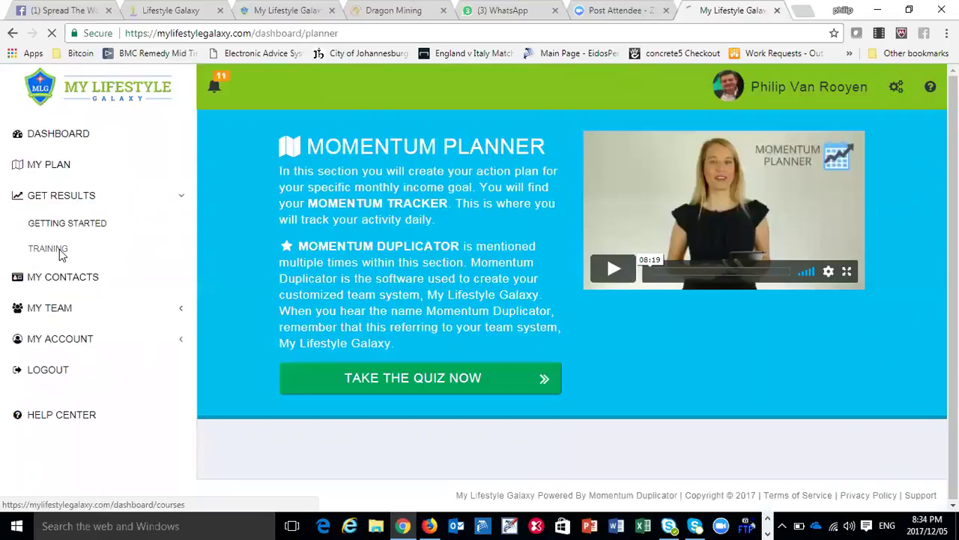